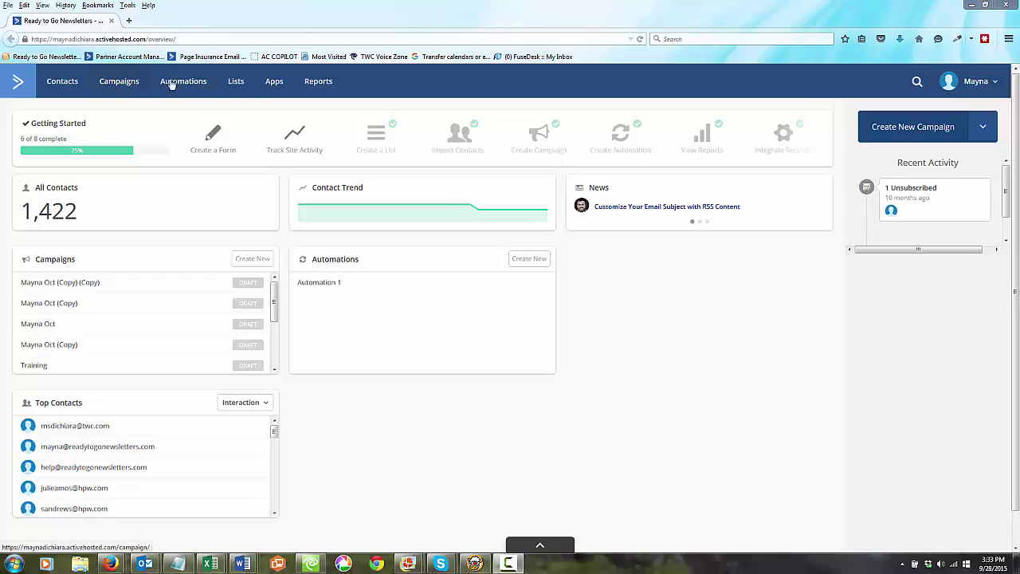
Duplicate the October 2015 Residential Real Estate draft from the Campaigns list.
click(235, 84)
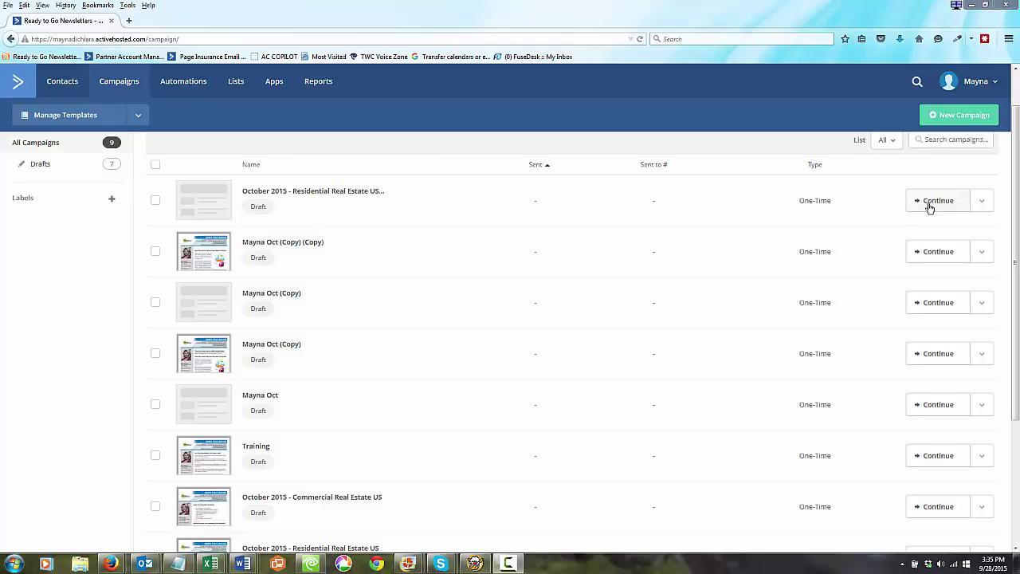
click(987, 201)
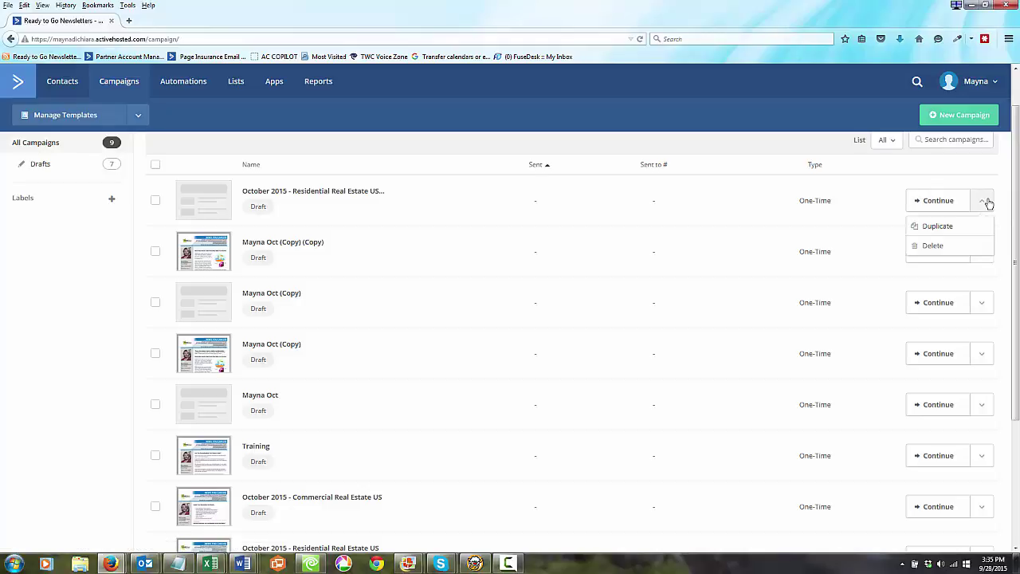
click(937, 228)
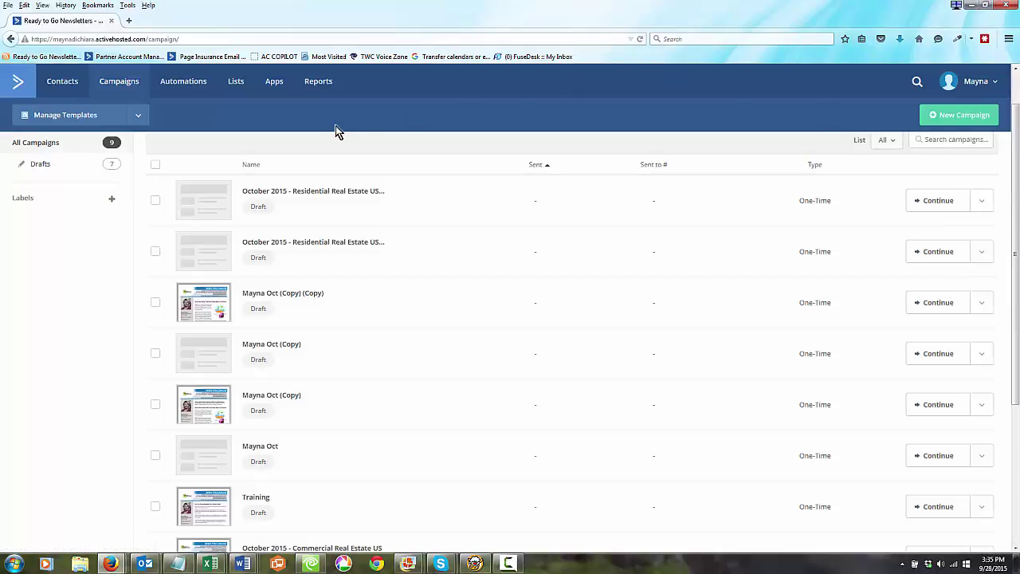
Continue the first draft to open its Campaign Summary, subject 'Are You Overestimating Your Home's Value?'.
click(938, 203)
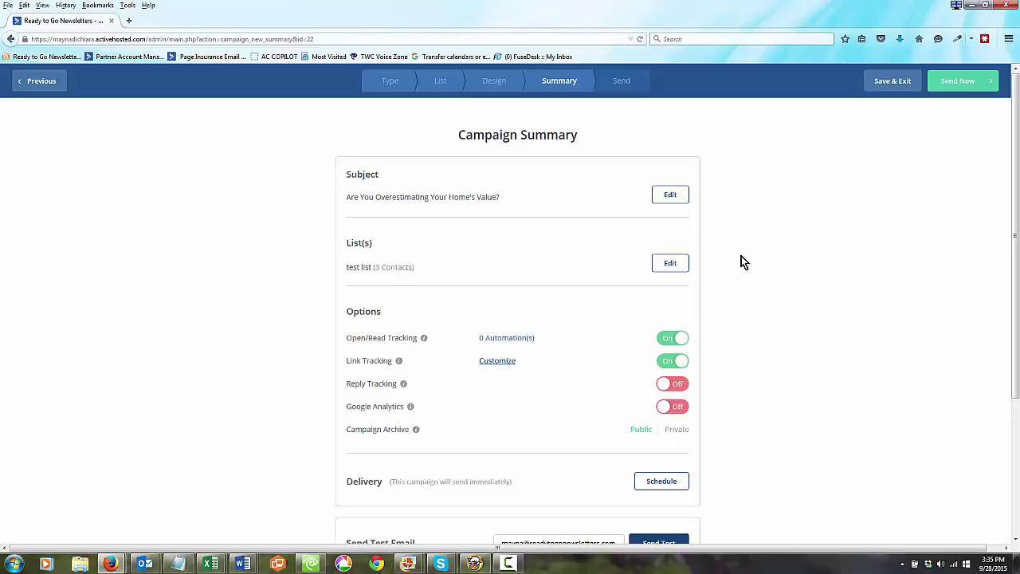
Go to the Design step and switch the newsletter from code view to the visual editor.
click(494, 85)
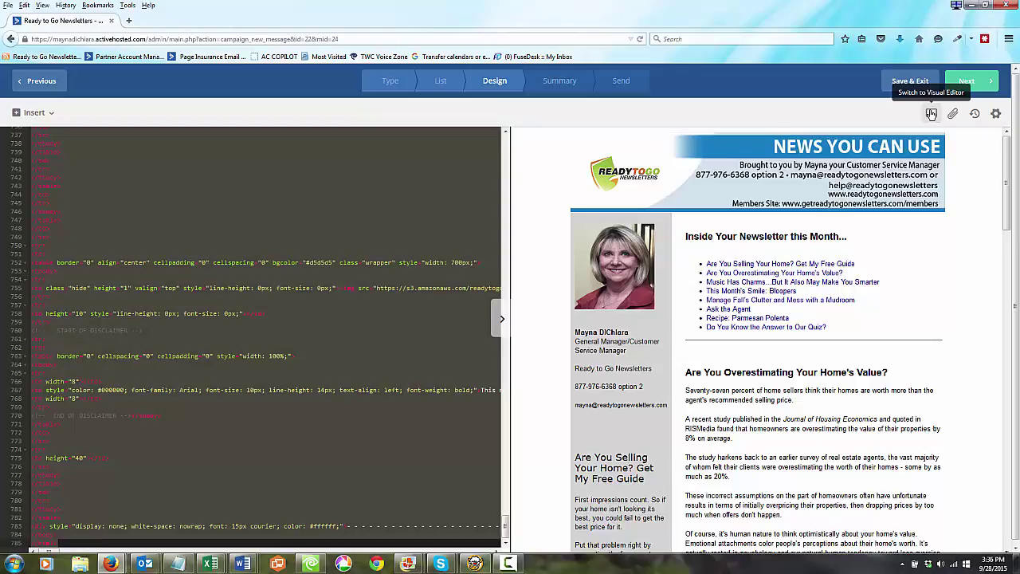
click(930, 114)
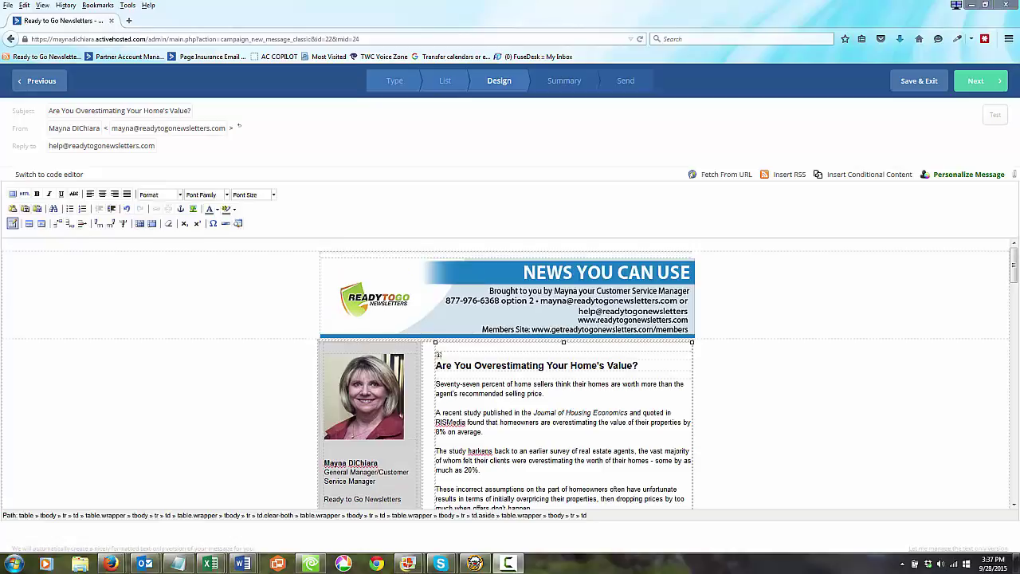
click(190, 110)
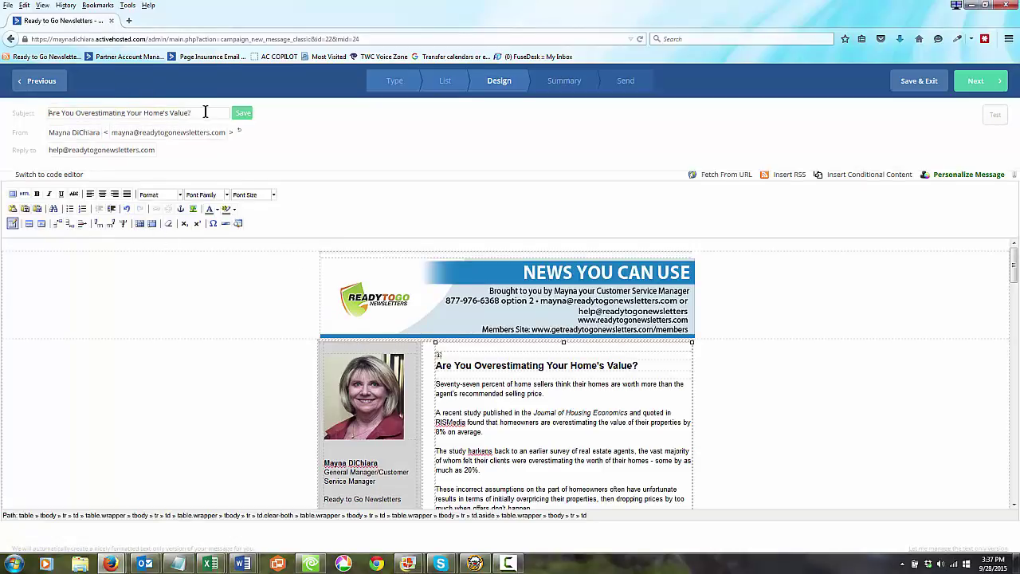
drag(205, 112, 15, 126)
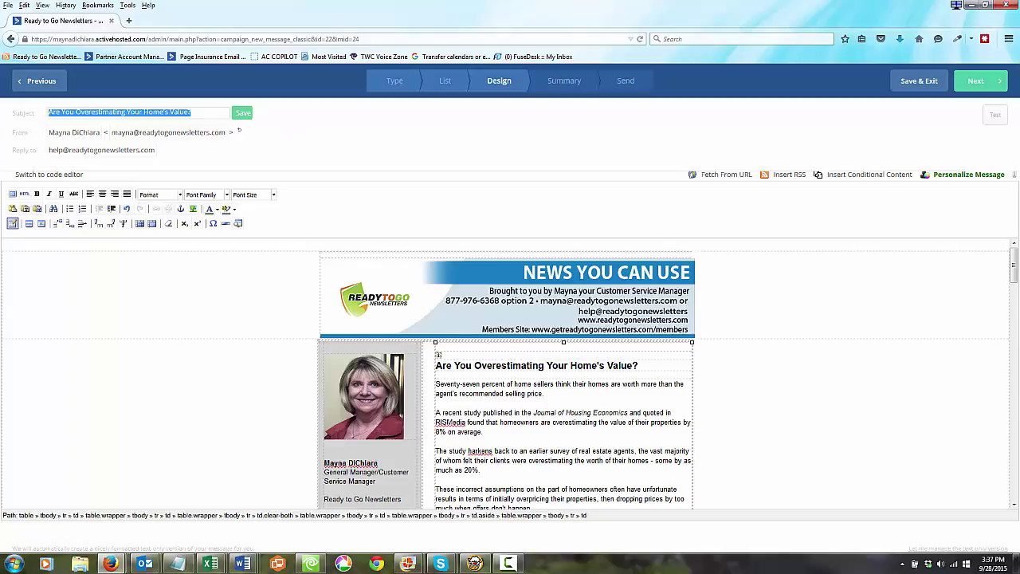
click(881, 391)
scroll(879, 374, down, 1)
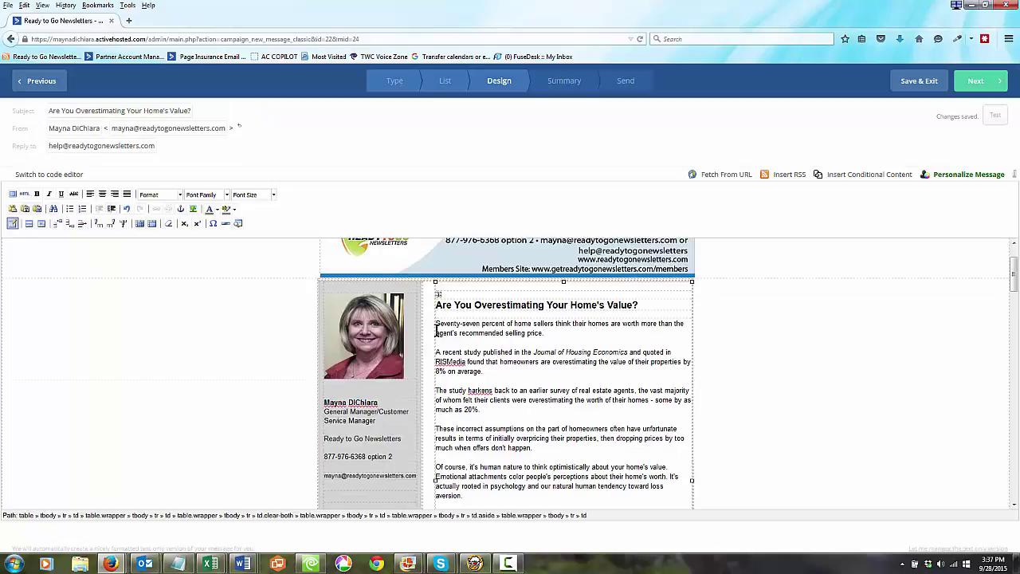
Select the whole 'Are You Overestimating Your Home's Value?' article block and delete its row.
drag(440, 324, 538, 473)
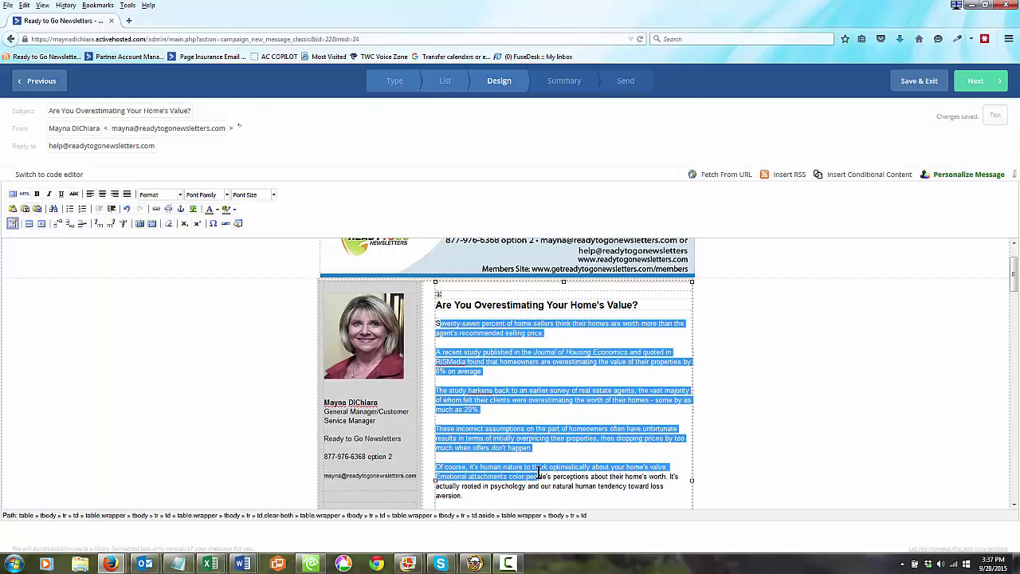
click(871, 451)
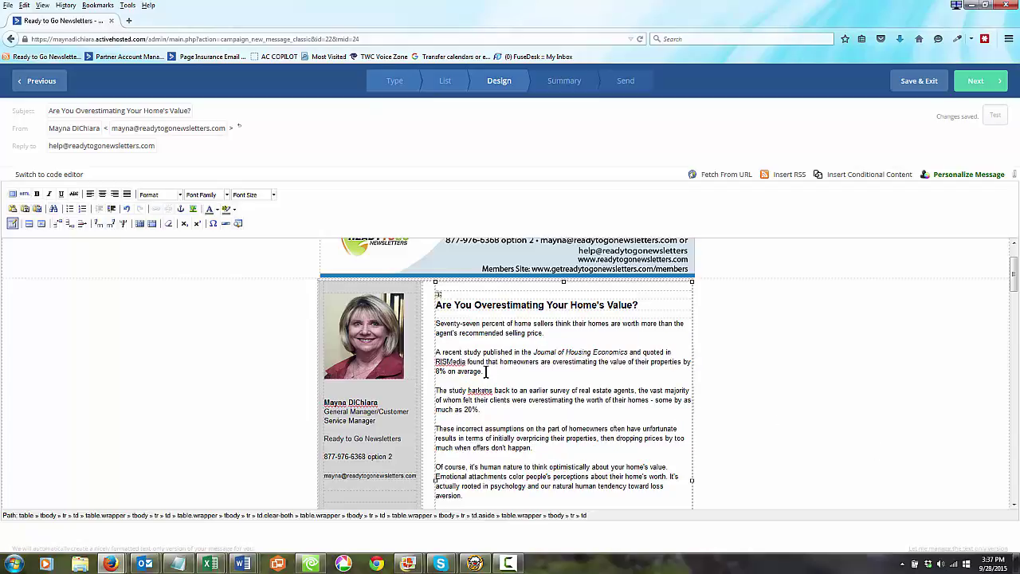
click(483, 301)
key(ctrl+a)
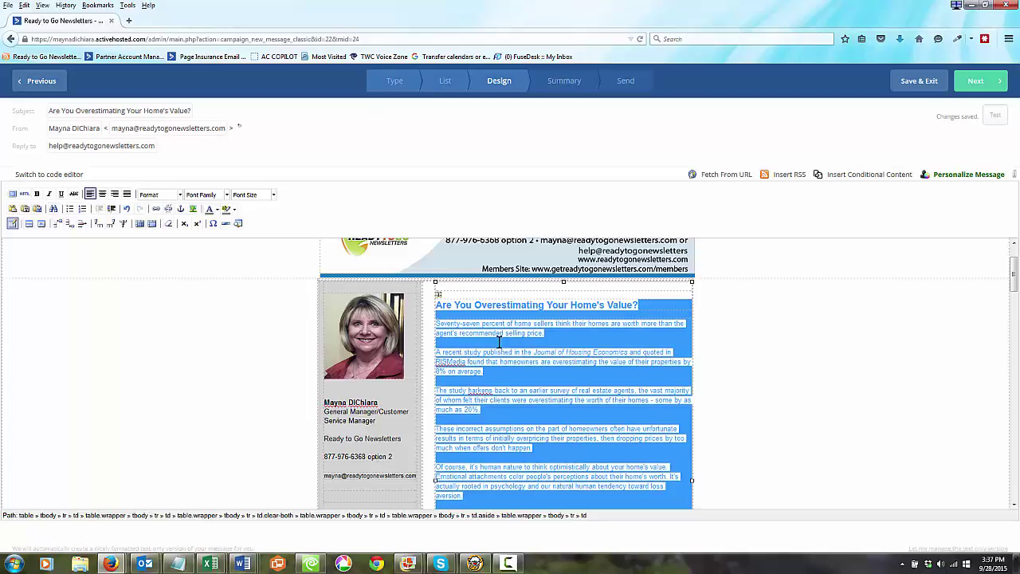
right_click(511, 323)
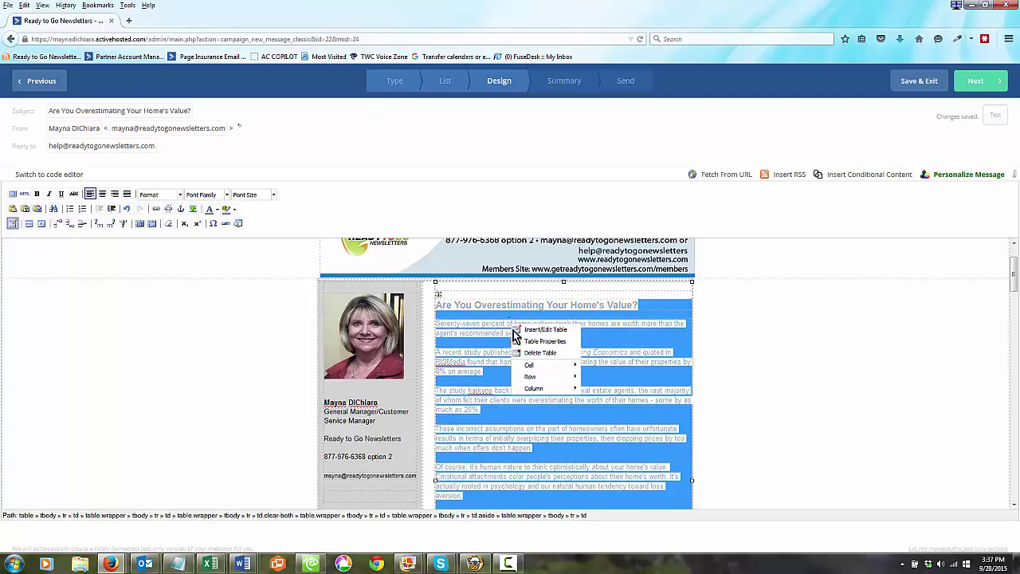
mouse_move(531, 379)
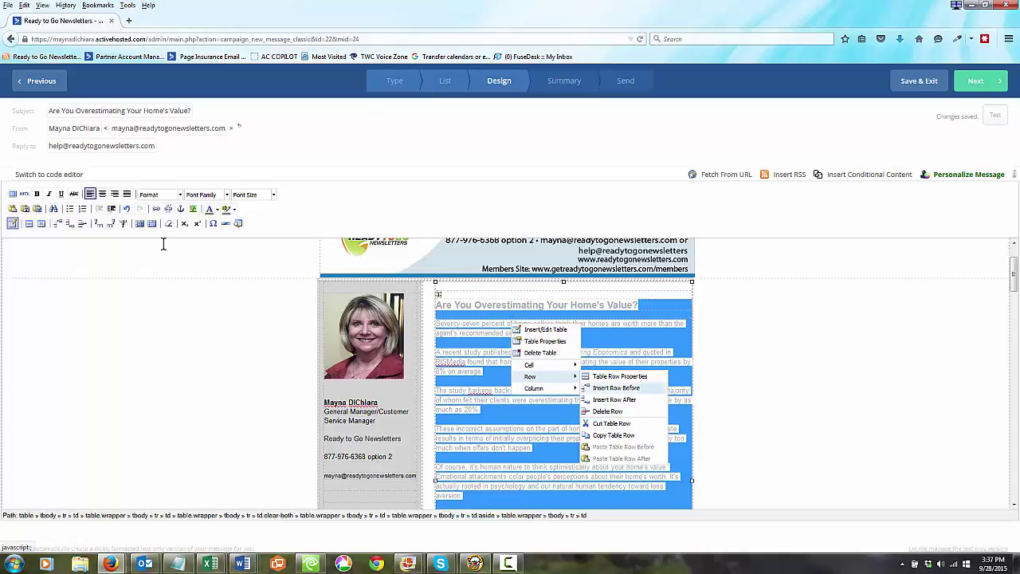
click(81, 228)
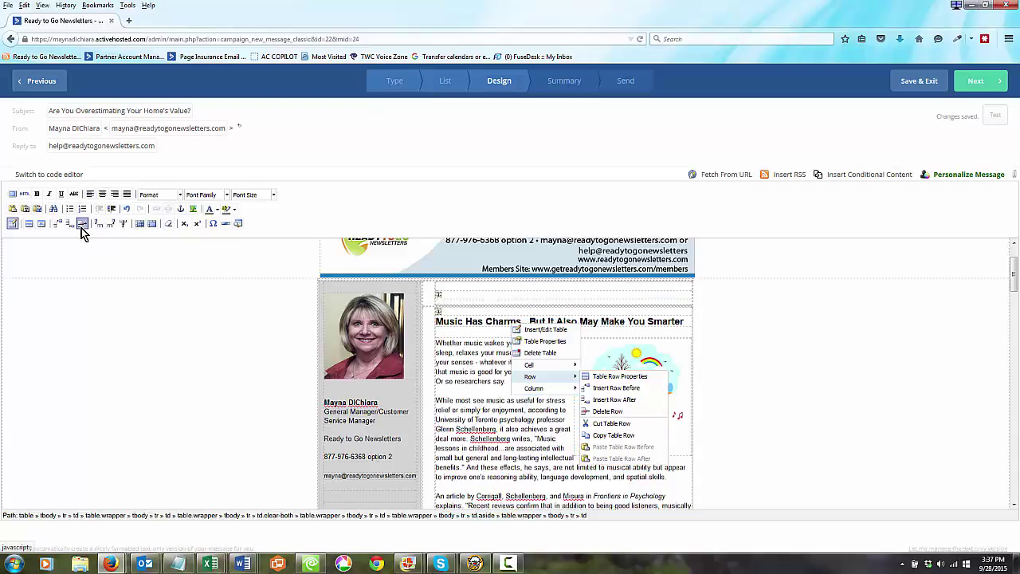
click(844, 349)
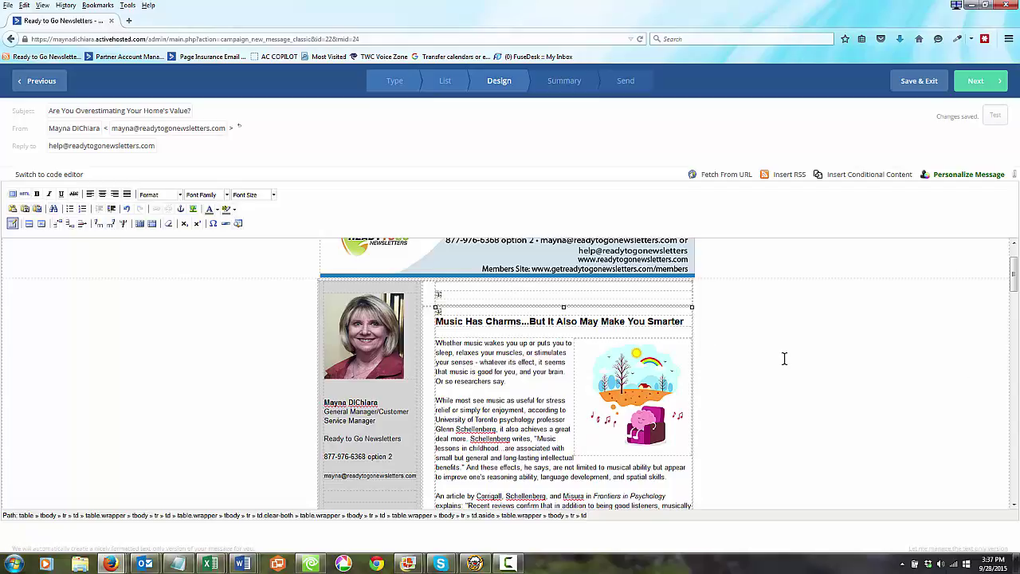
Insert two empty rows after the Music Has Charms article and place the caret in the new row.
scroll(812, 352, down, 3)
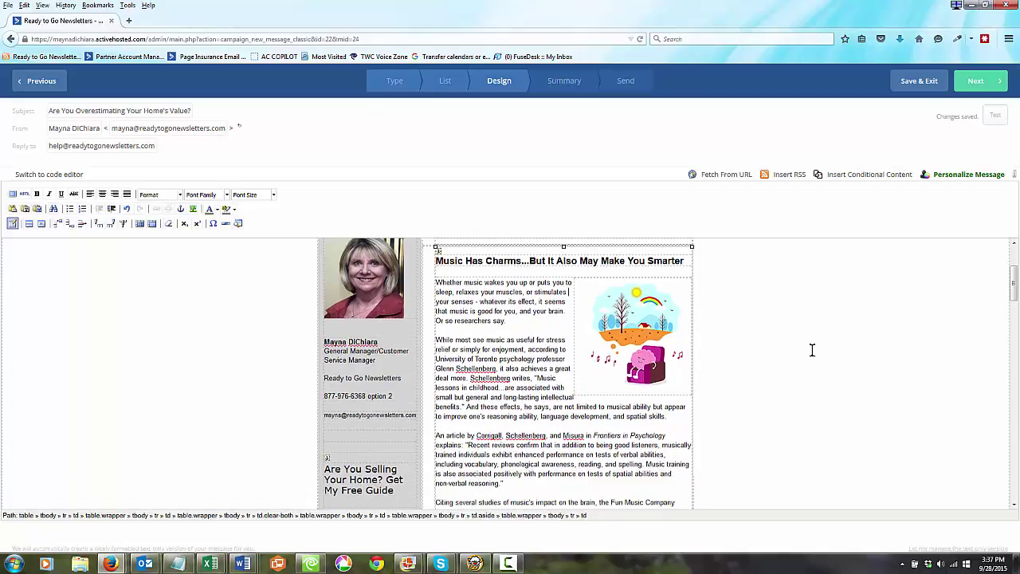
scroll(796, 380, down, 2)
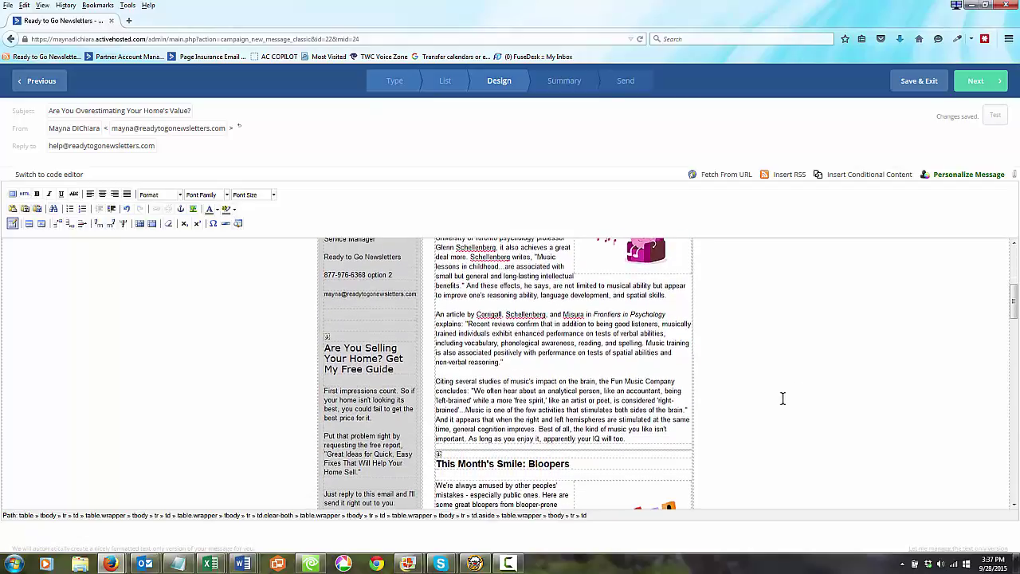
scroll(796, 371, down, 2)
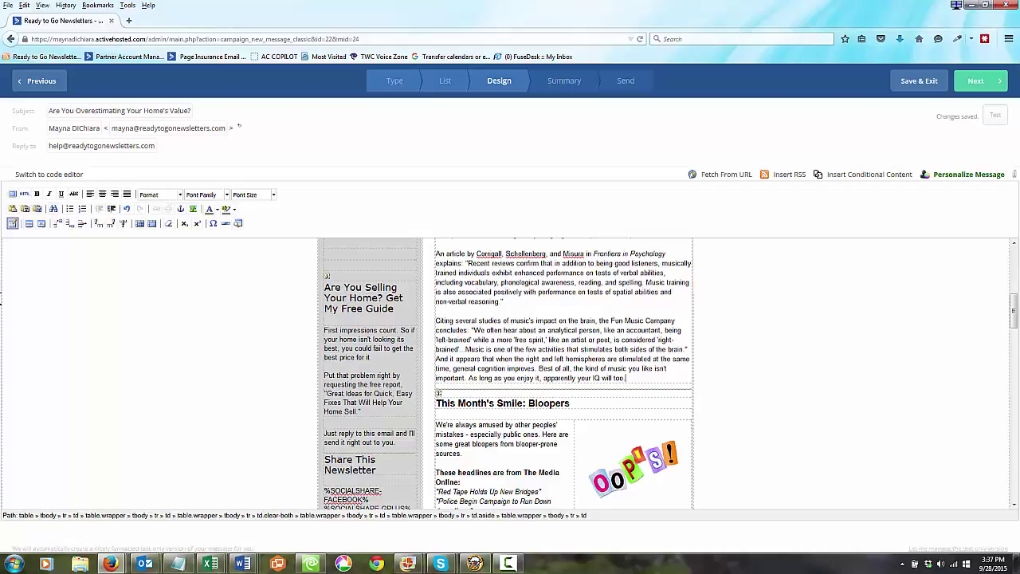
click(69, 224)
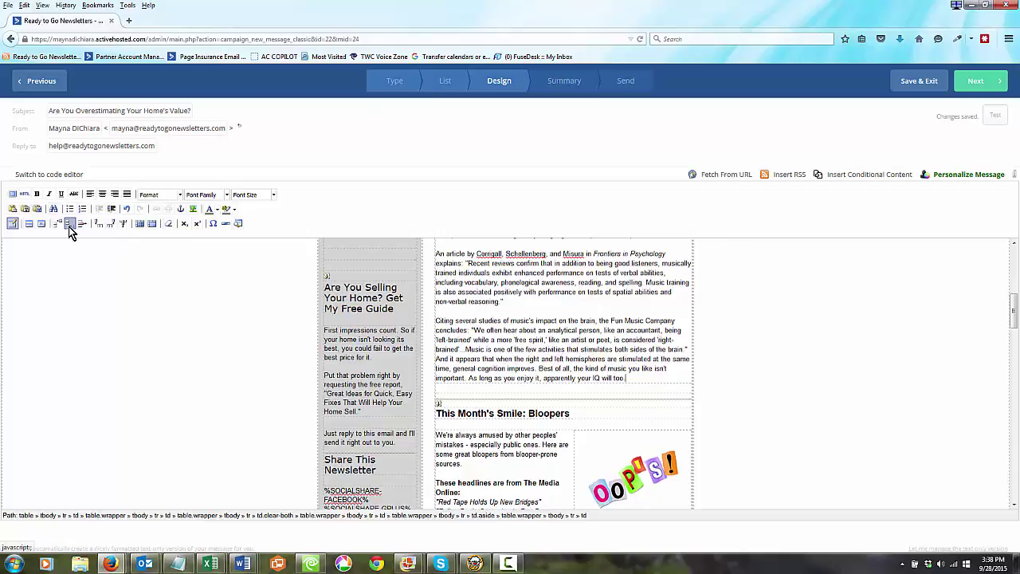
click(69, 226)
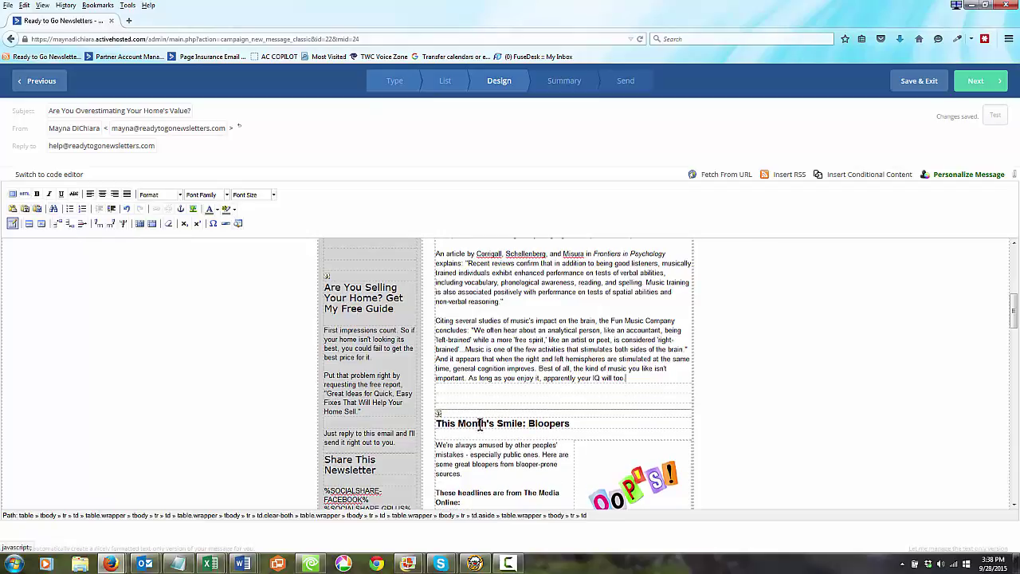
click(447, 388)
In Word, copy the 'Small Nest Egg; Big Dreams?' headline and first paragraph, then minimize Word.
key(alt+Tab)
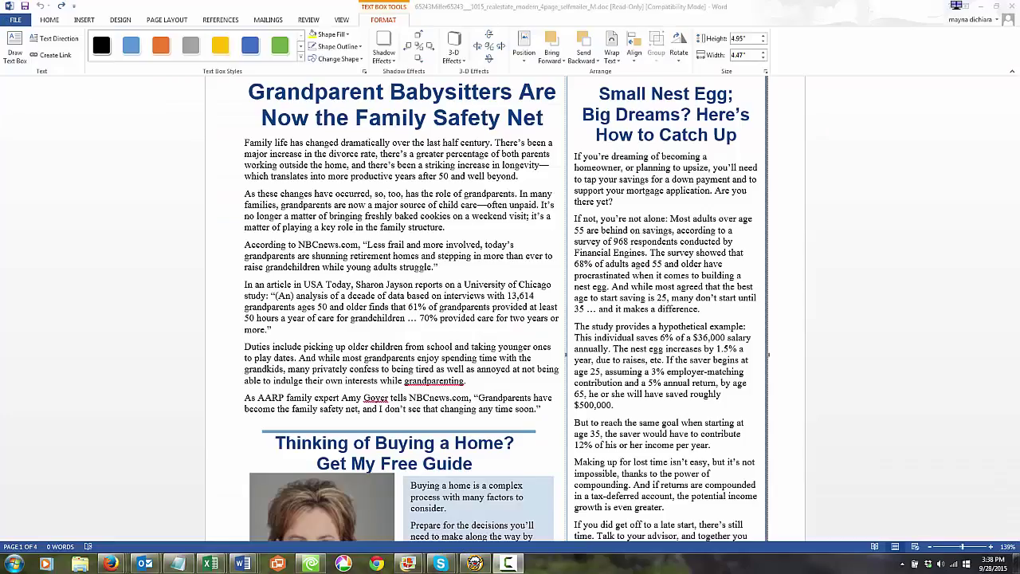
click(601, 95)
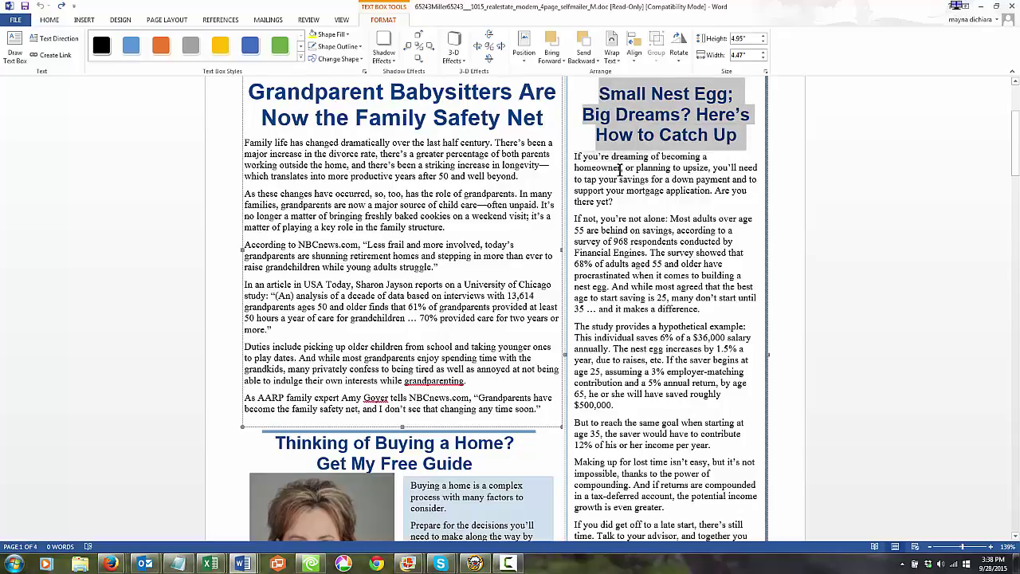
drag(619, 169, 639, 199)
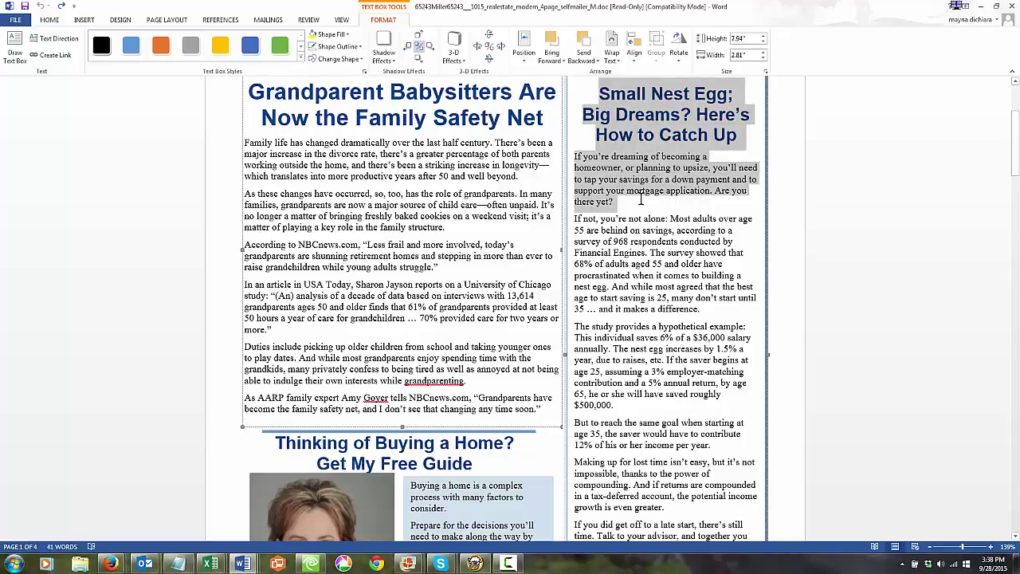
click(982, 8)
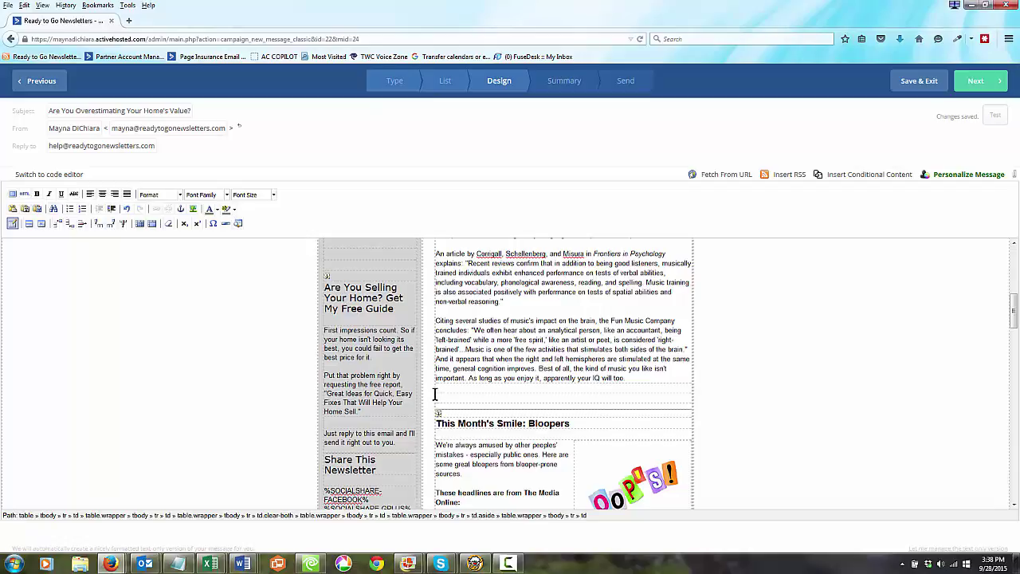
Paste the copied Small Nest Egg text as plain text into the empty row.
click(26, 211)
text(Small Nest Egg: Big Dreams? Here's How to Catch Up If you're dreaming of becoming a homeowner, or planning to upsize, you'll need to tap your savings for a down payment and to support your mortgage application. Are you there yet?)
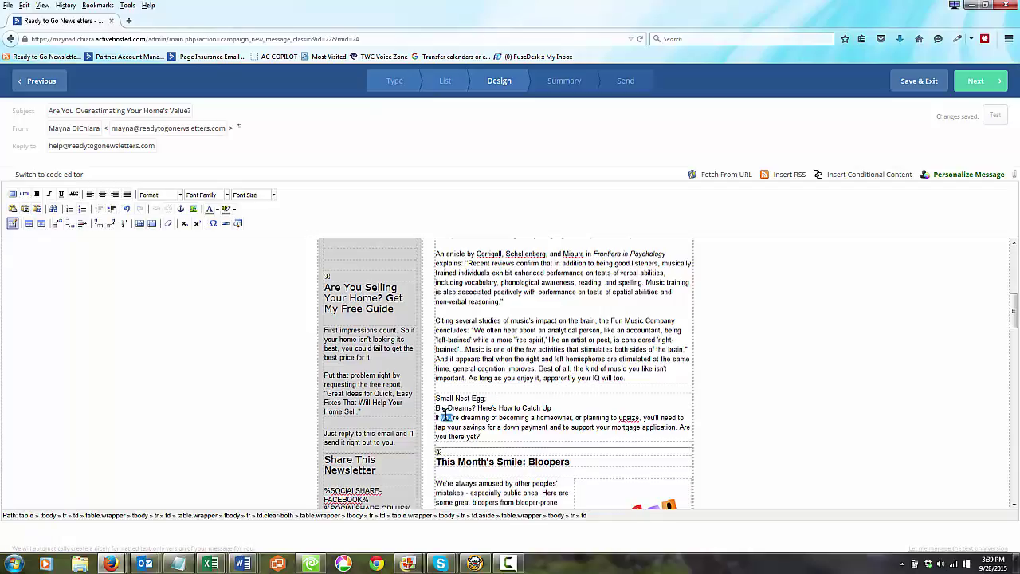
drag(441, 416, 558, 430)
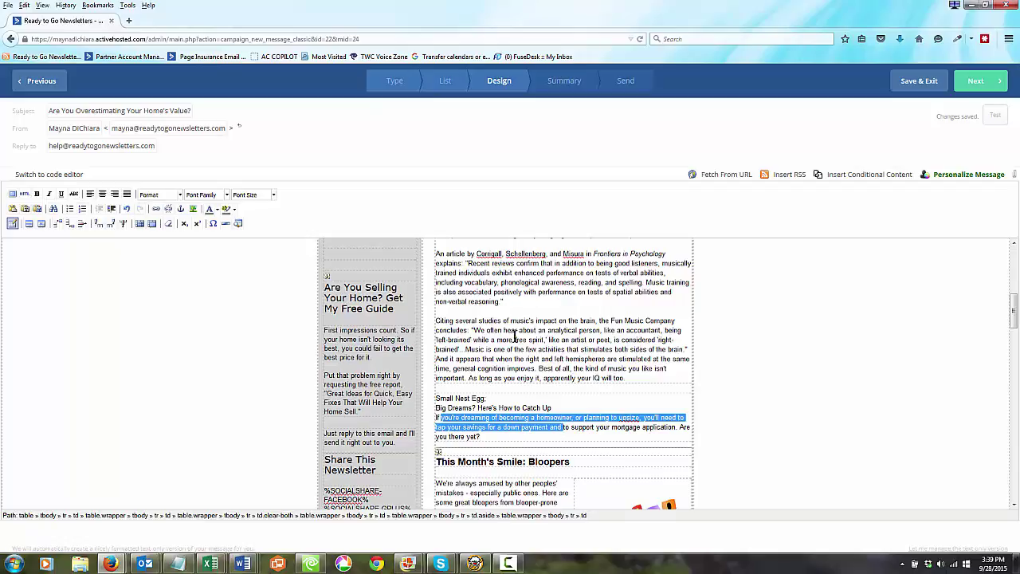
drag(511, 331, 569, 340)
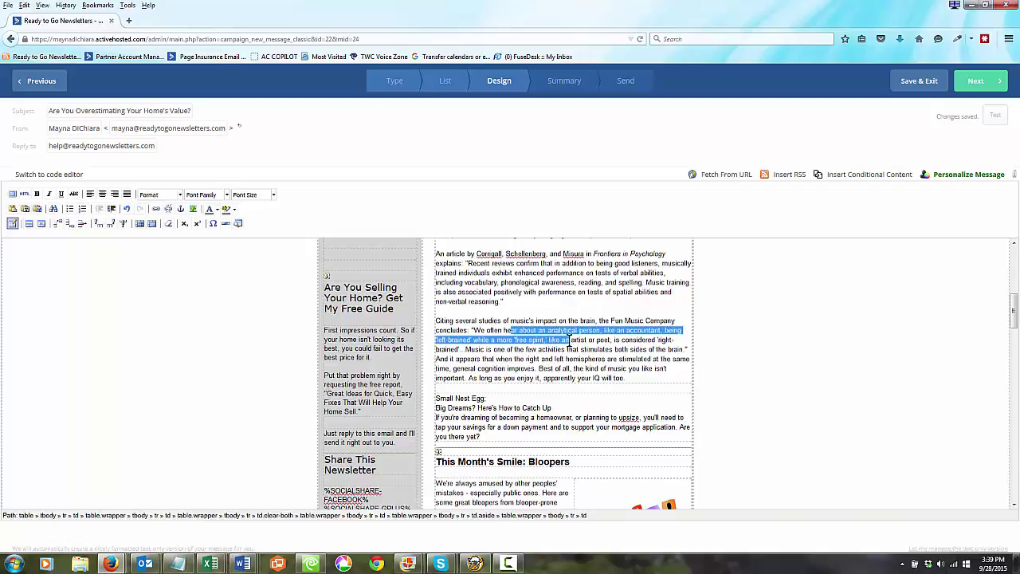
click(470, 428)
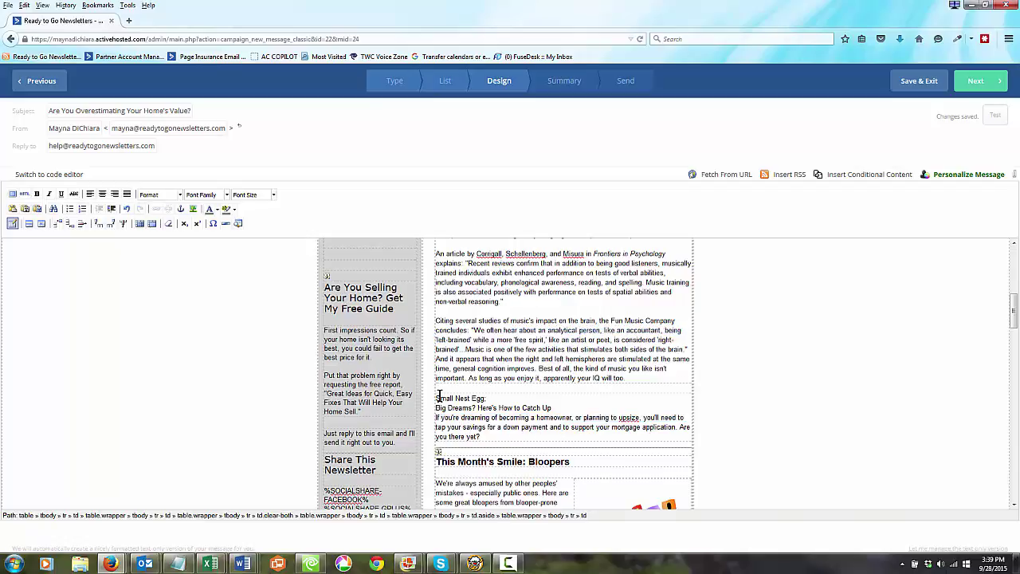
Make the Small Nest Egg headline bold at 14pt (font size 4).
drag(437, 396, 567, 405)
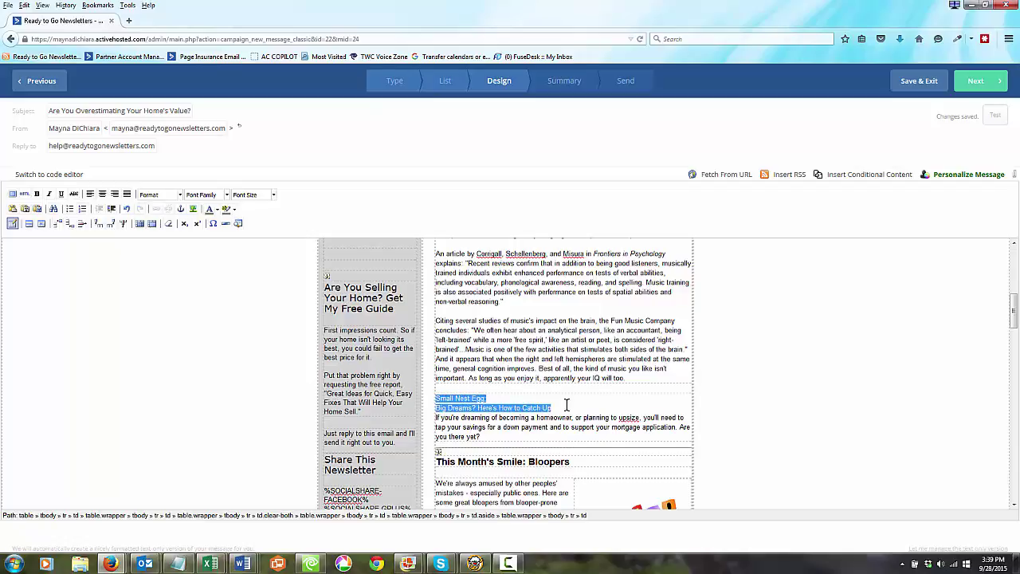
click(275, 195)
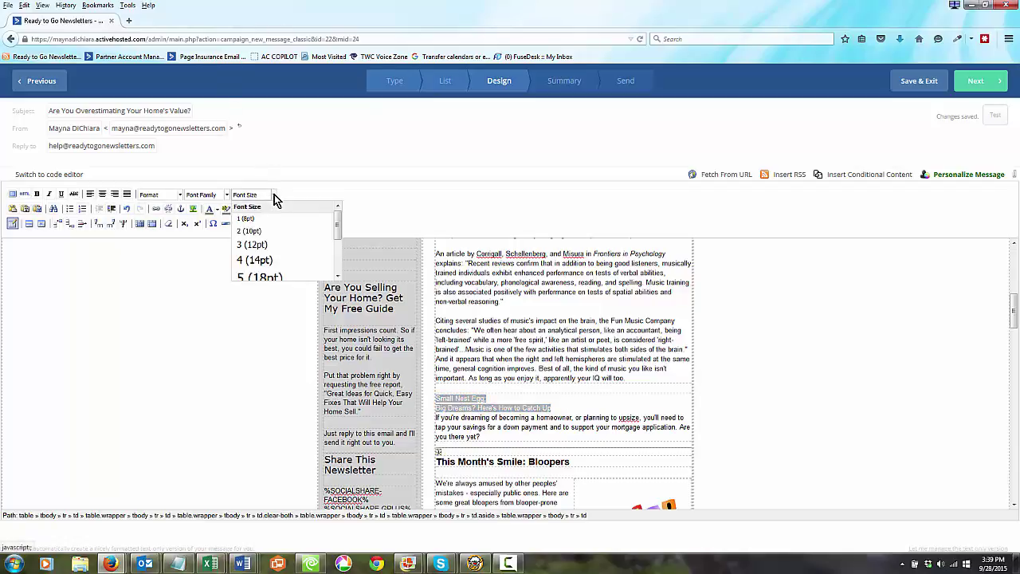
click(255, 260)
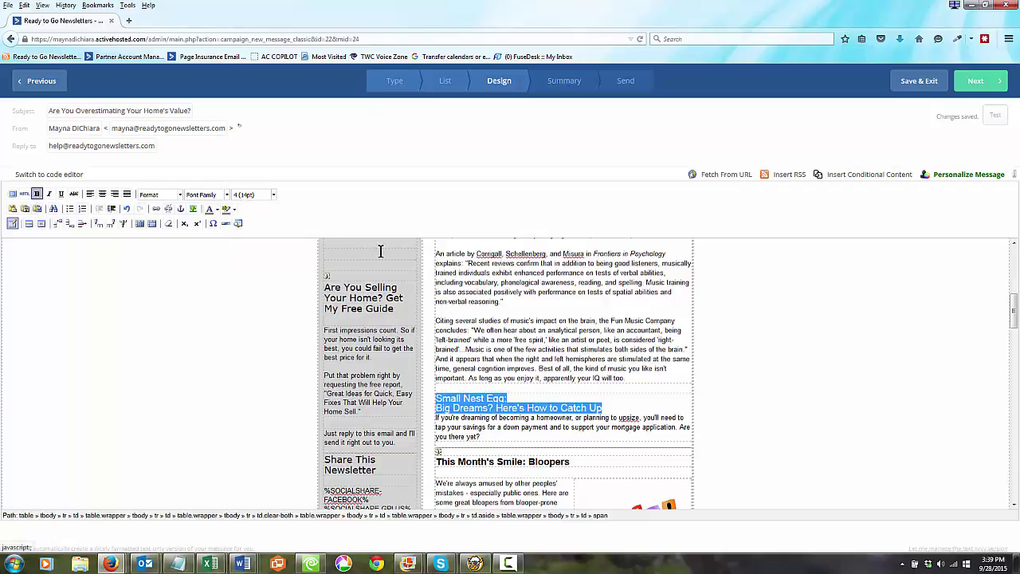
click(37, 193)
click(627, 407)
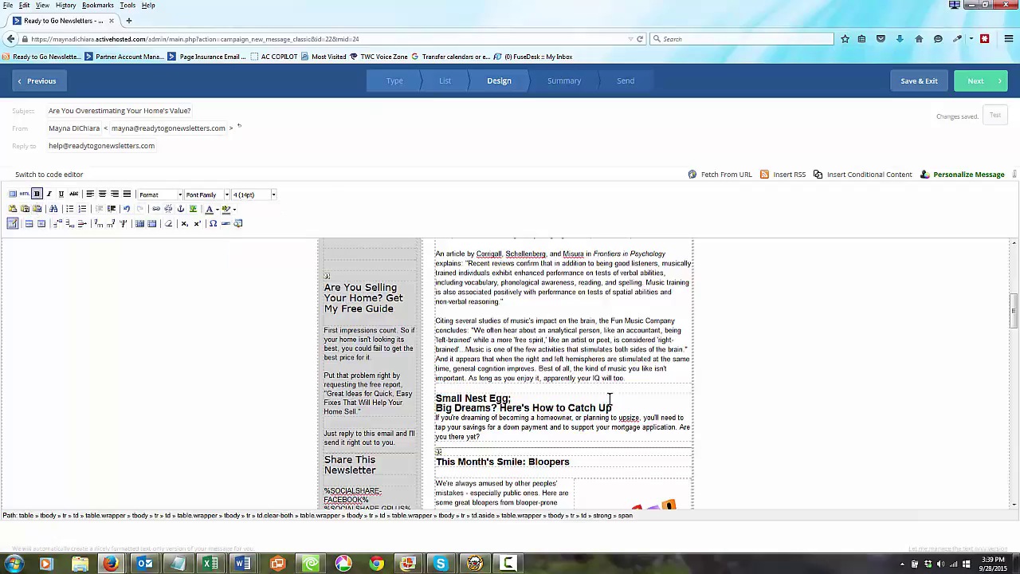
scroll(557, 367, down, 2)
click(637, 341)
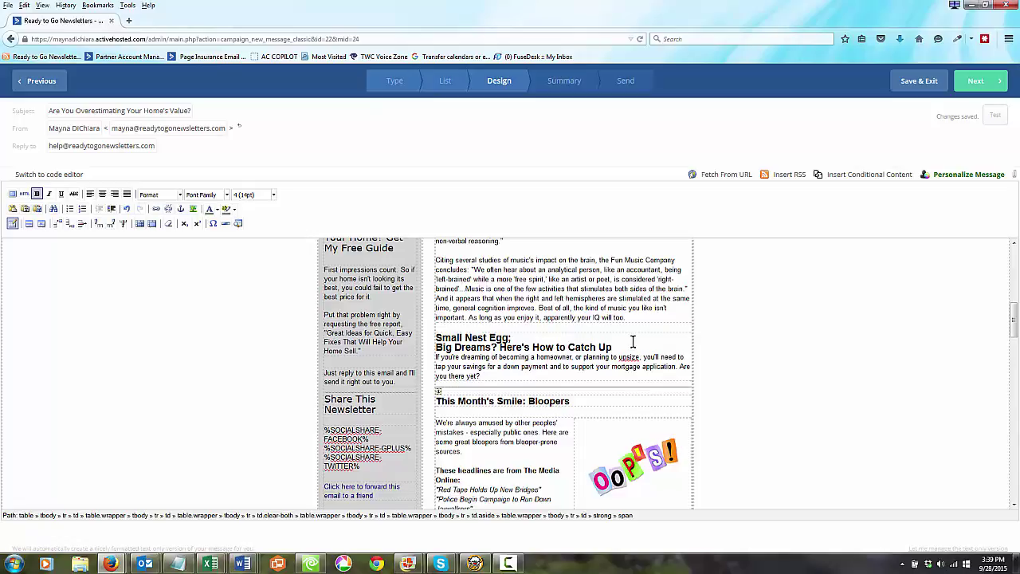
click(634, 341)
Break the headline after 'Small Nest Egg;' and add an empty line below the left column's web-copy link.
key(Return)
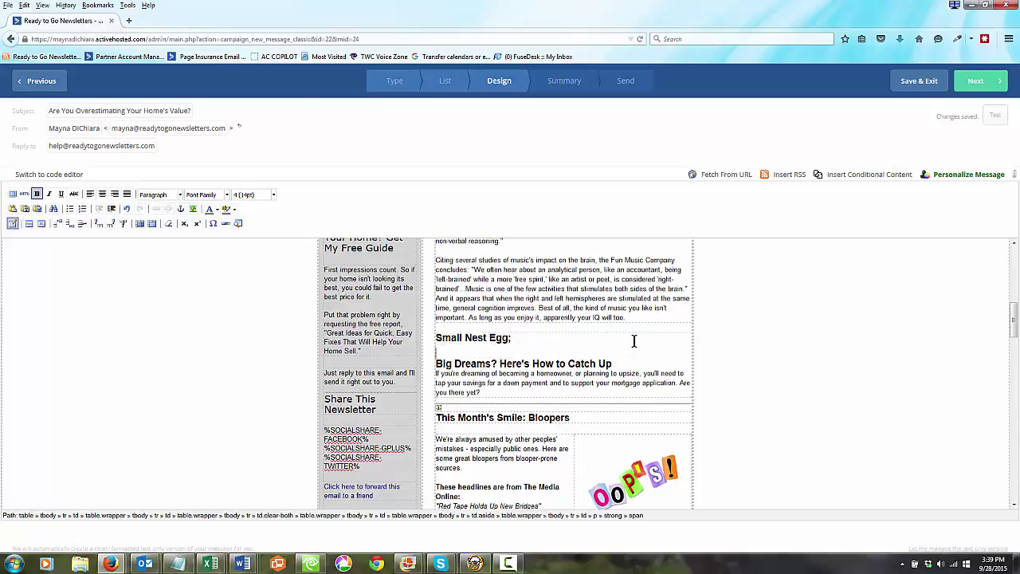
scroll(527, 398, down, 2)
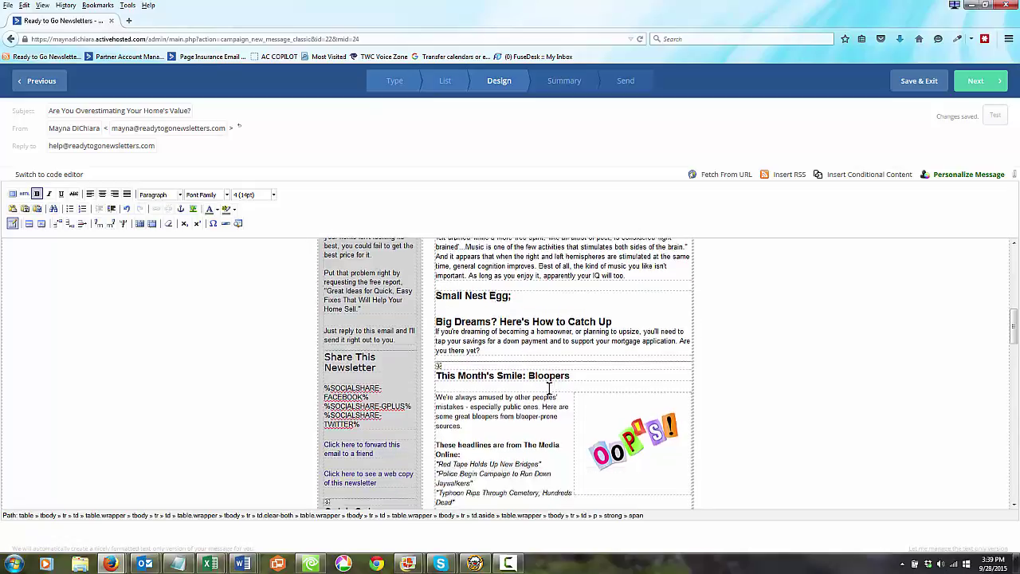
scroll(477, 402, down, 4)
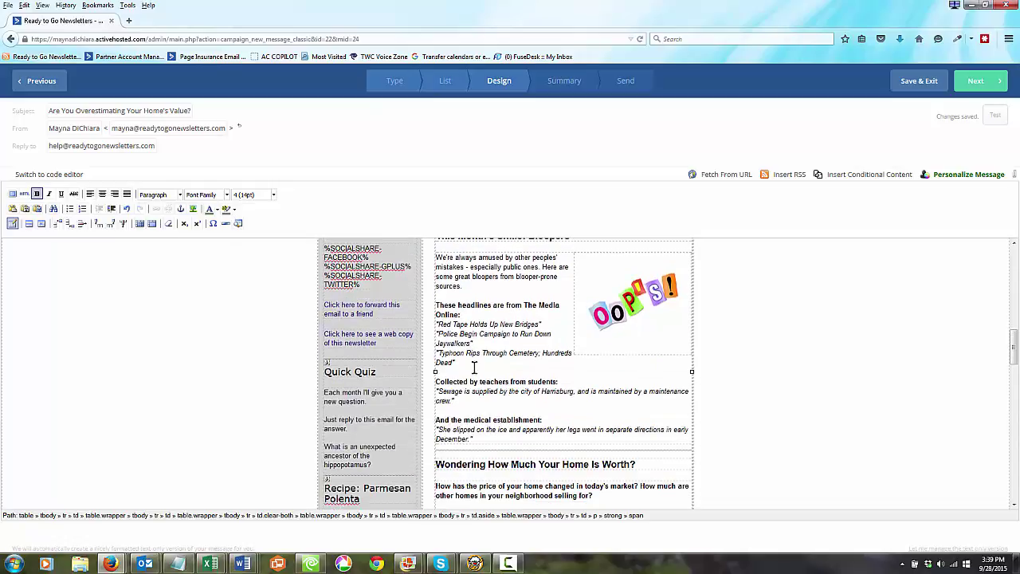
scroll(494, 343, up, 2)
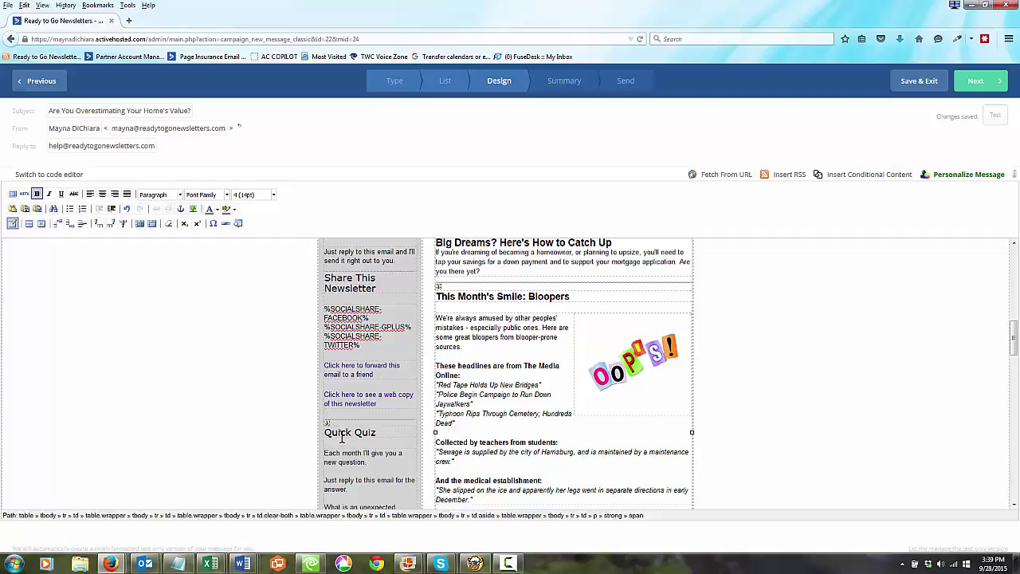
click(466, 374)
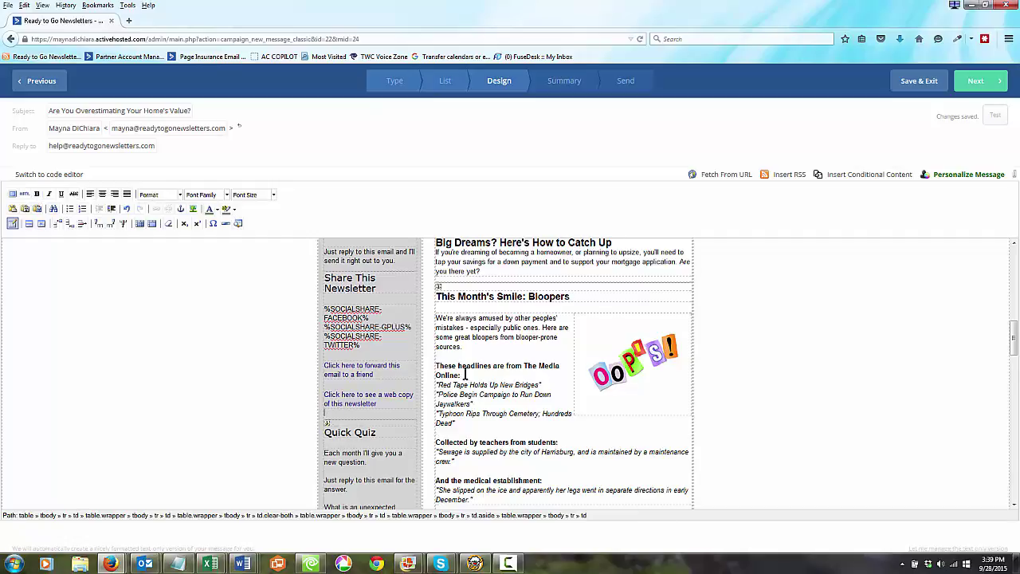
click(70, 224)
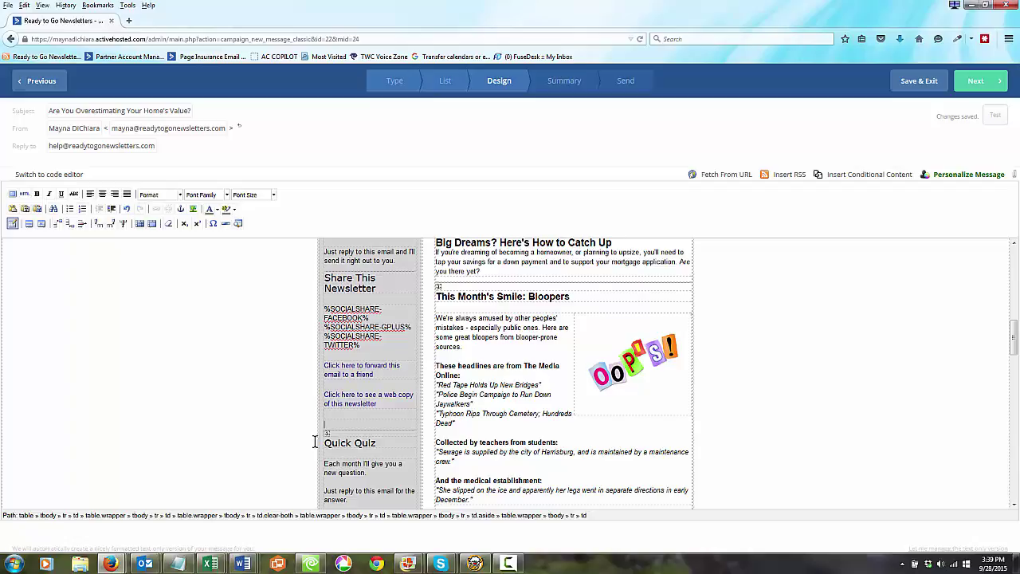
Insert the stored house image into the left column, resized to 170 × 130 px with proportions constrained.
click(193, 210)
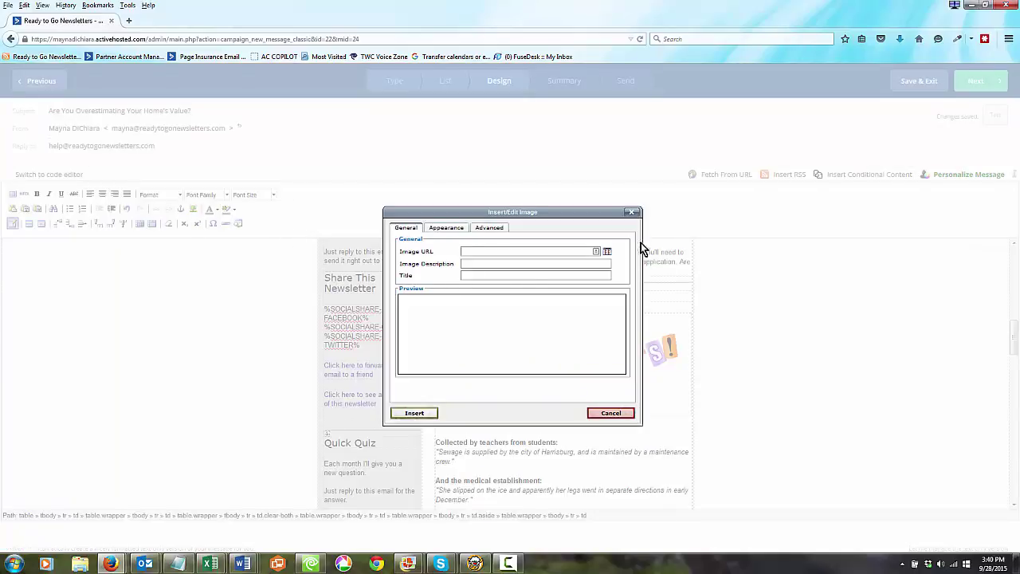
click(607, 252)
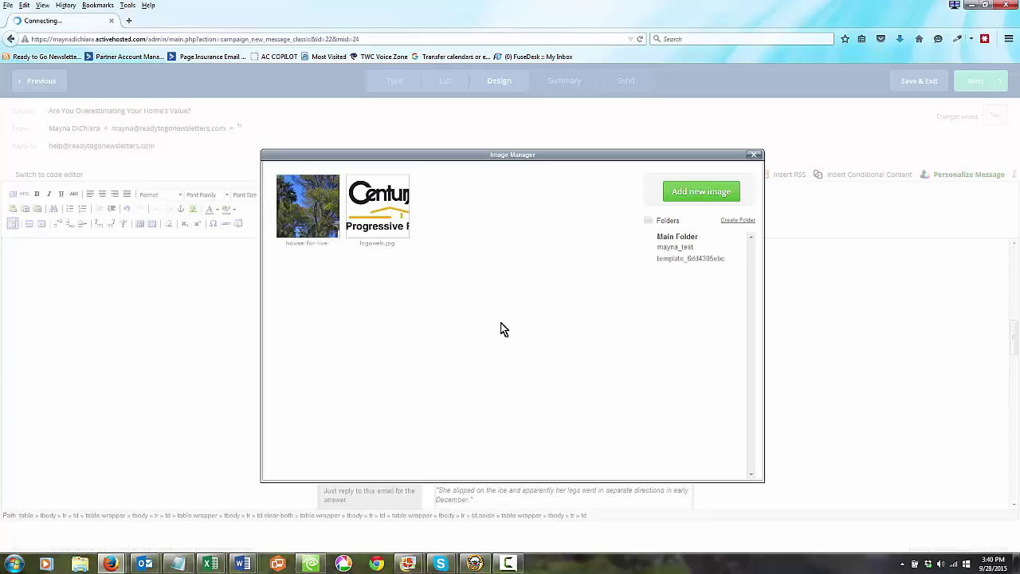
click(705, 193)
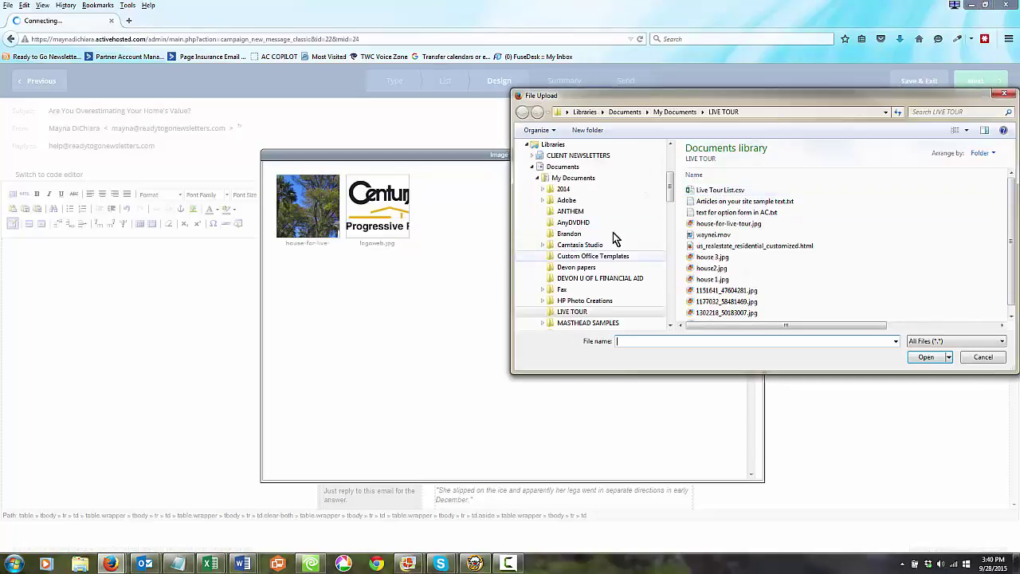
click(986, 358)
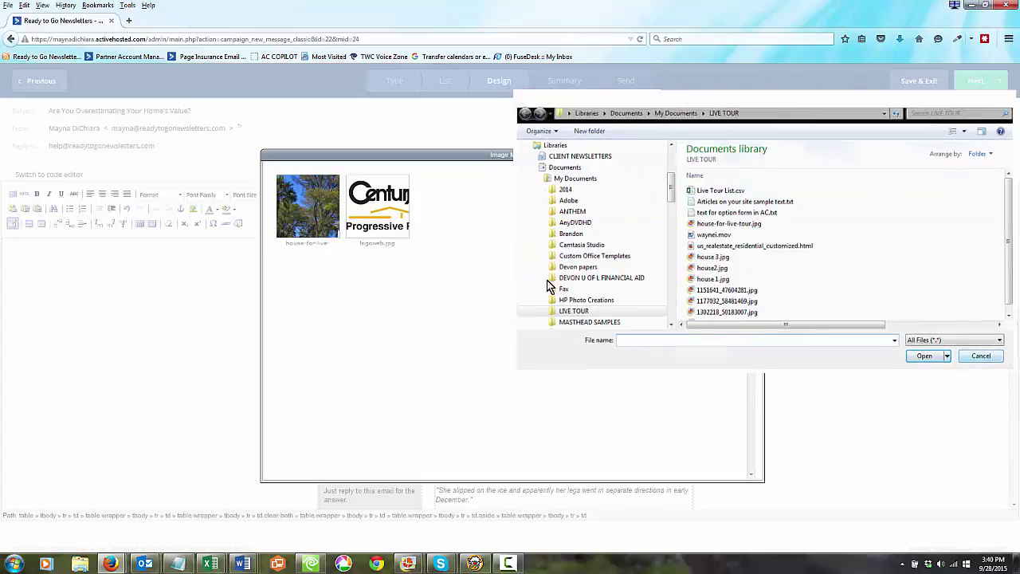
mouse_move(305, 202)
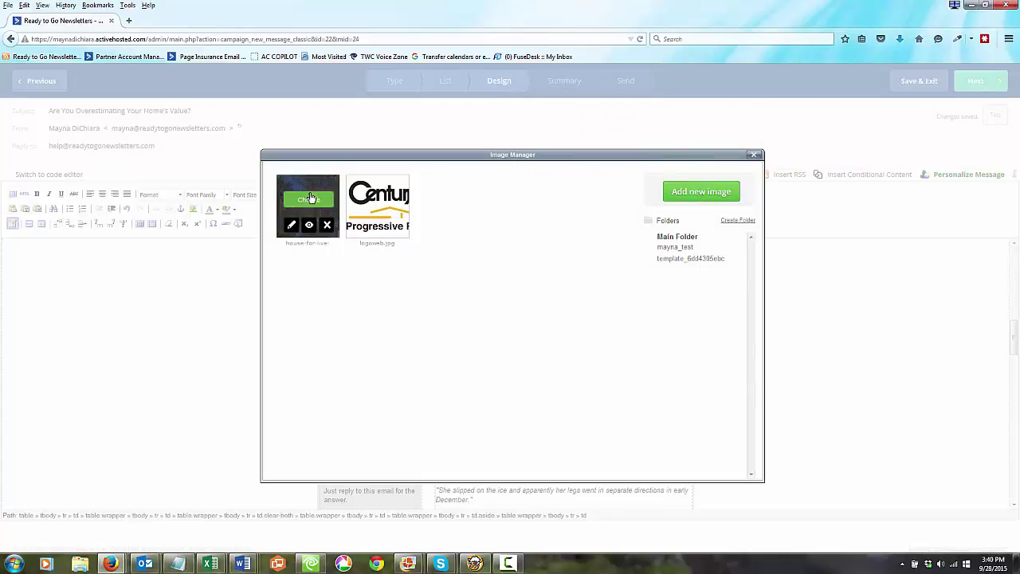
click(309, 200)
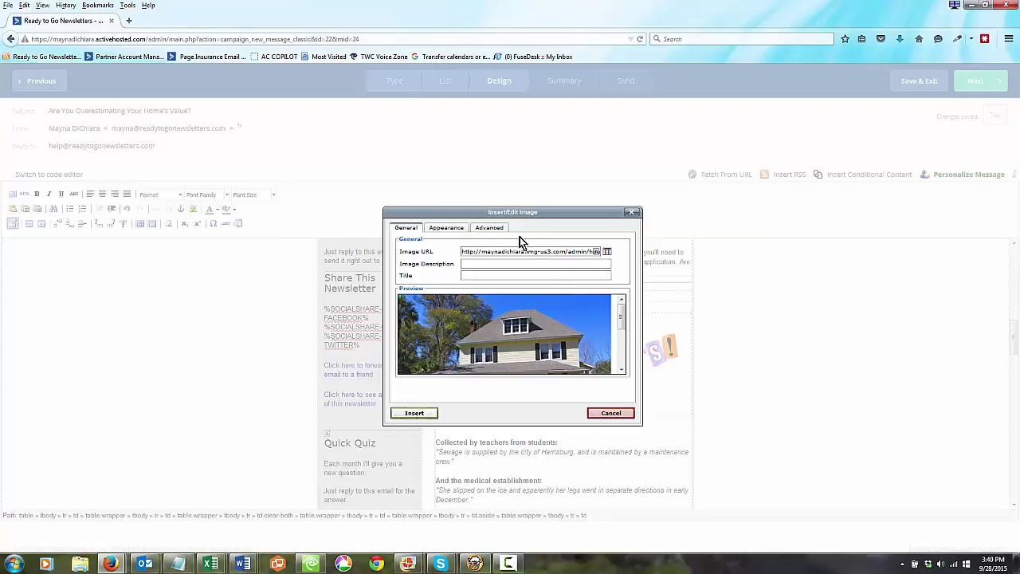
click(447, 229)
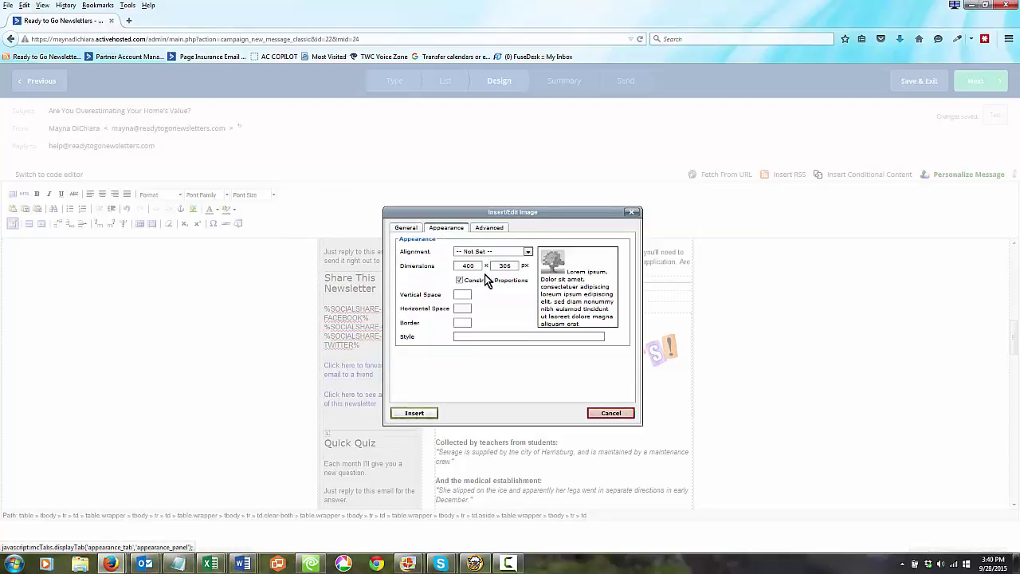
drag(481, 266, 447, 271)
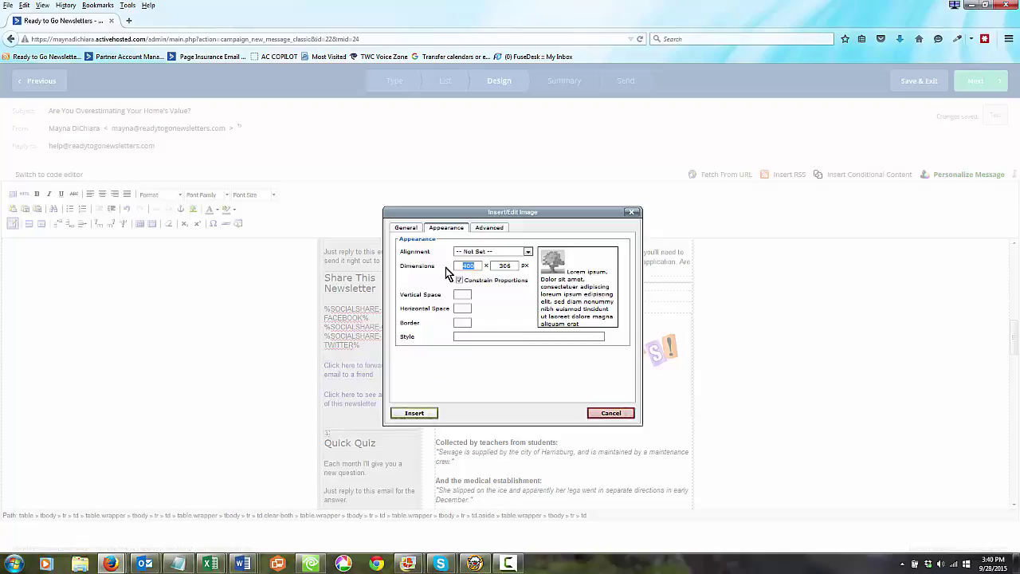
text(170)
click(495, 302)
click(414, 413)
Add blank lines below the house image, above the Quick Quiz heading.
scroll(420, 428, down, 1)
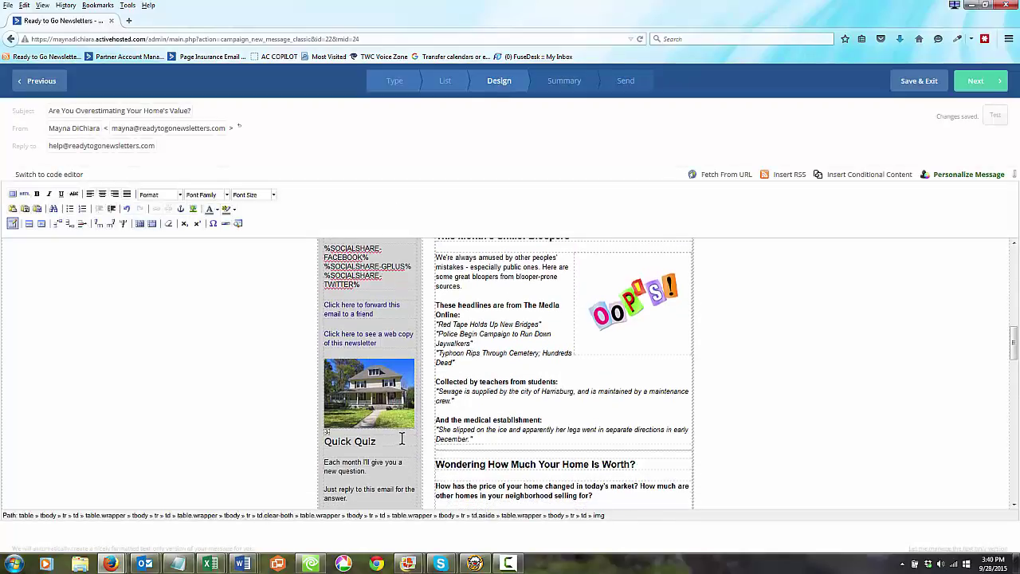
click(415, 427)
key(Return)
key(Return)
key(Return)
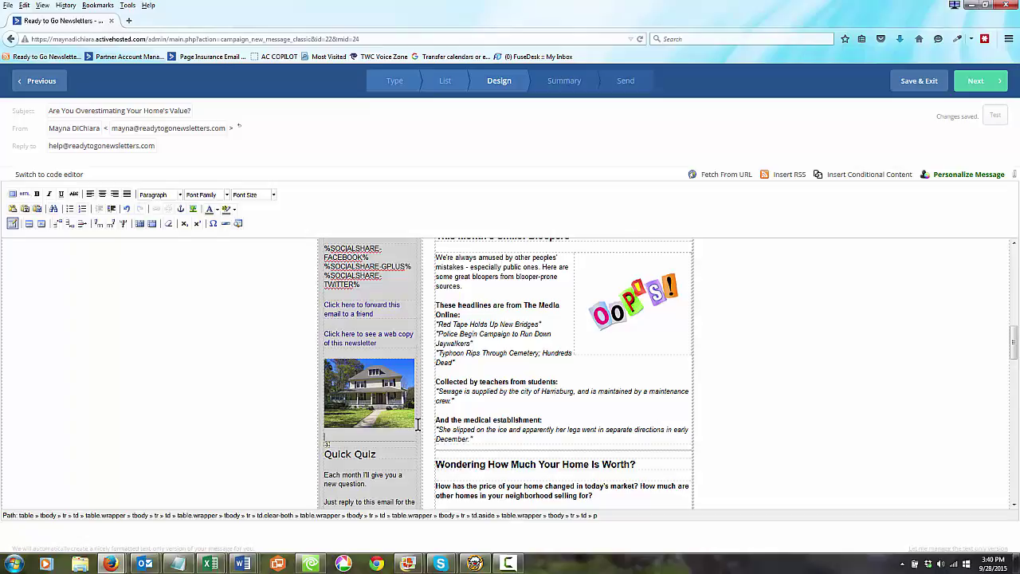
text(nlnlnvl)
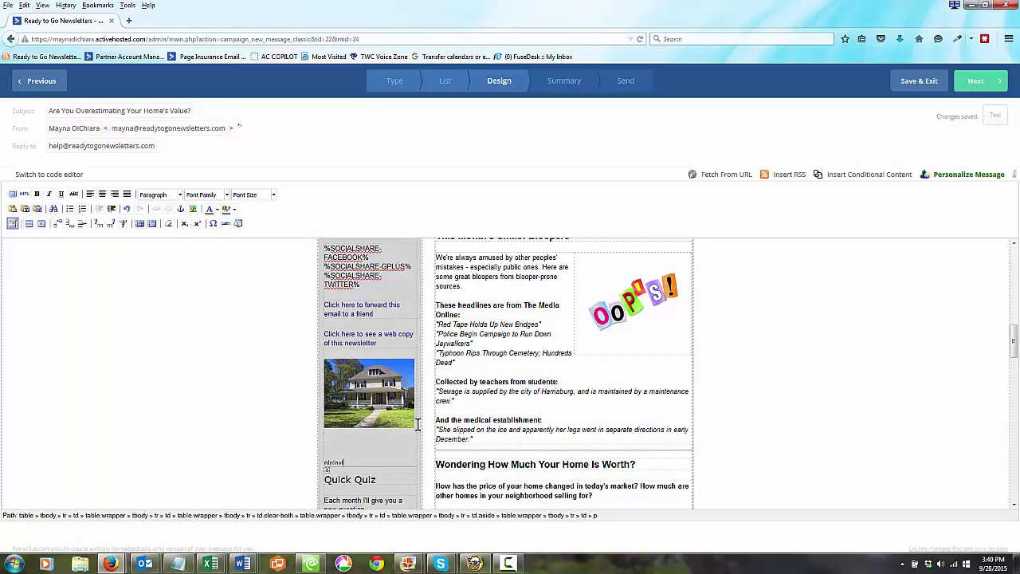
text(xnxlnxlnxlvnlxxxv)
Open the bloopers table's row options, then close them without changes.
click(435, 410)
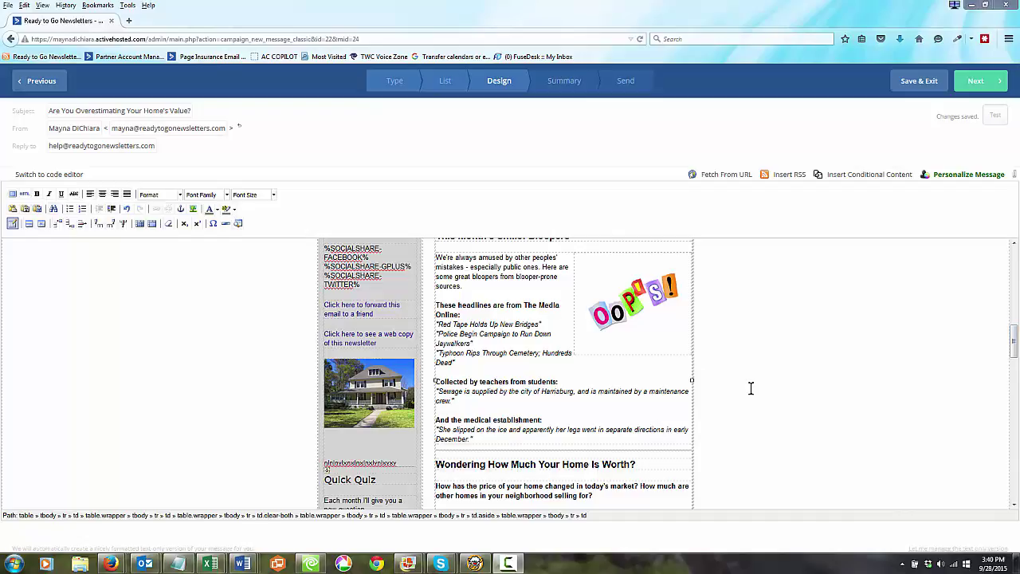
right_click(466, 336)
mouse_move(485, 389)
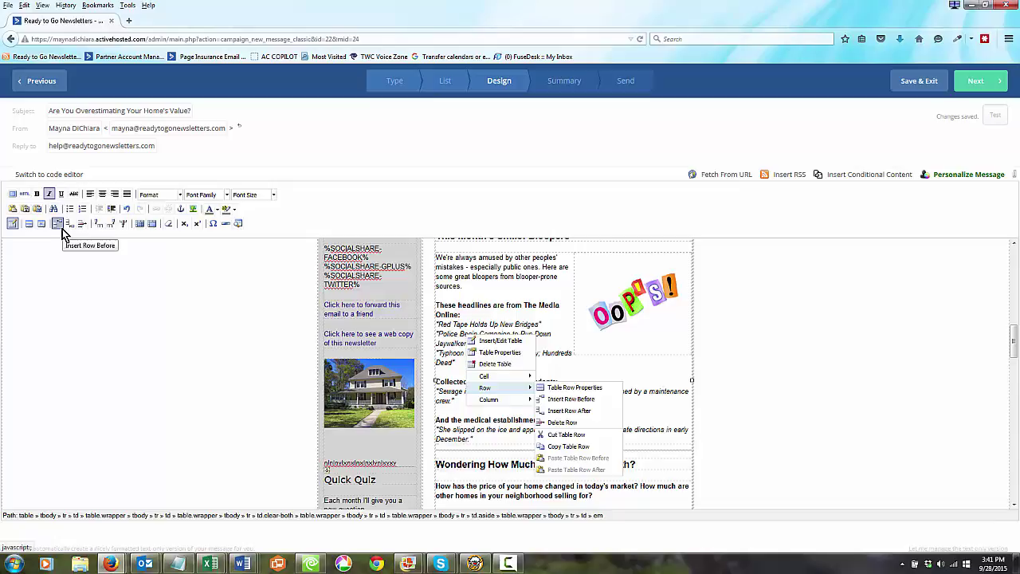
click(864, 326)
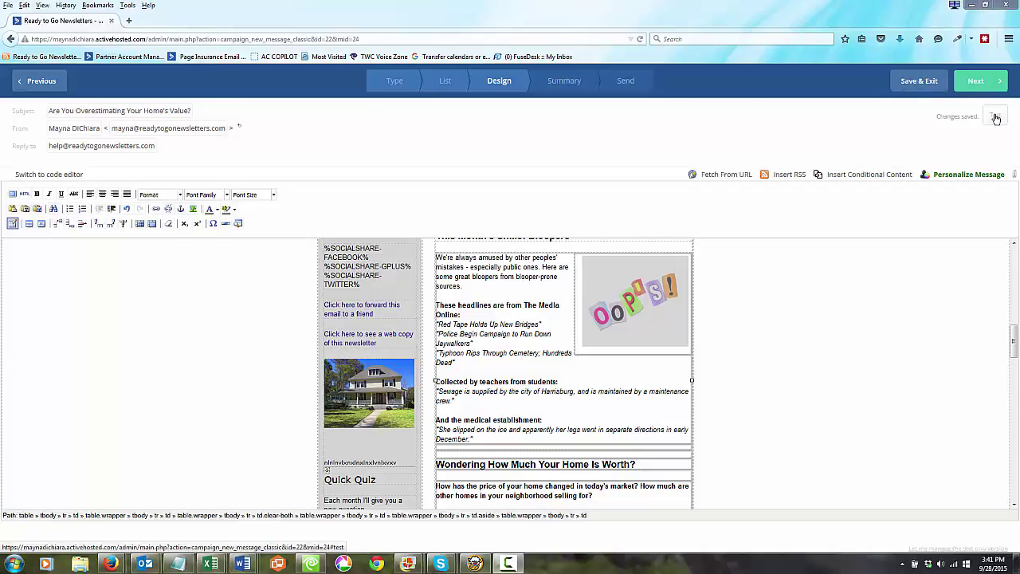
click(995, 116)
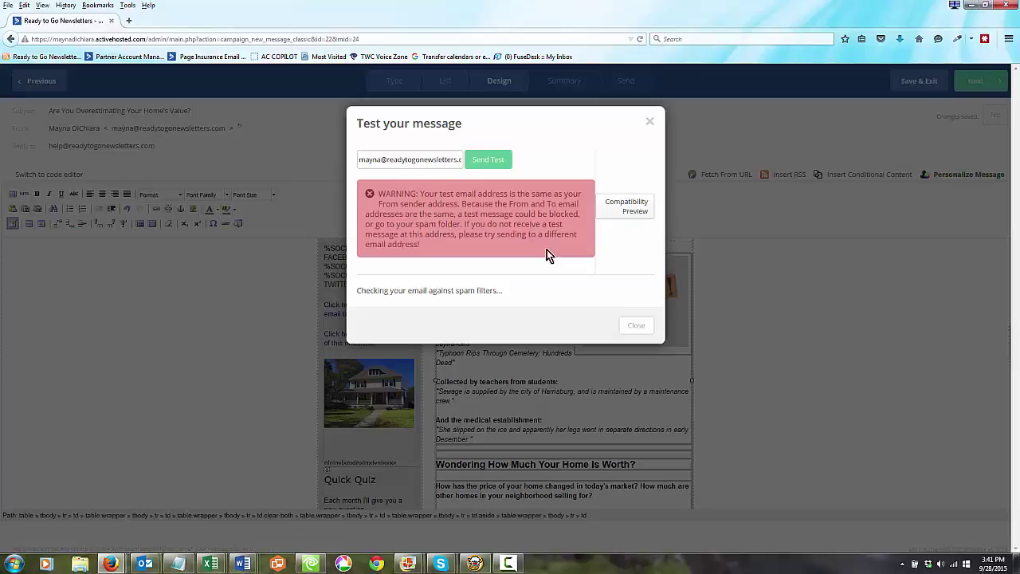
drag(358, 158, 466, 157)
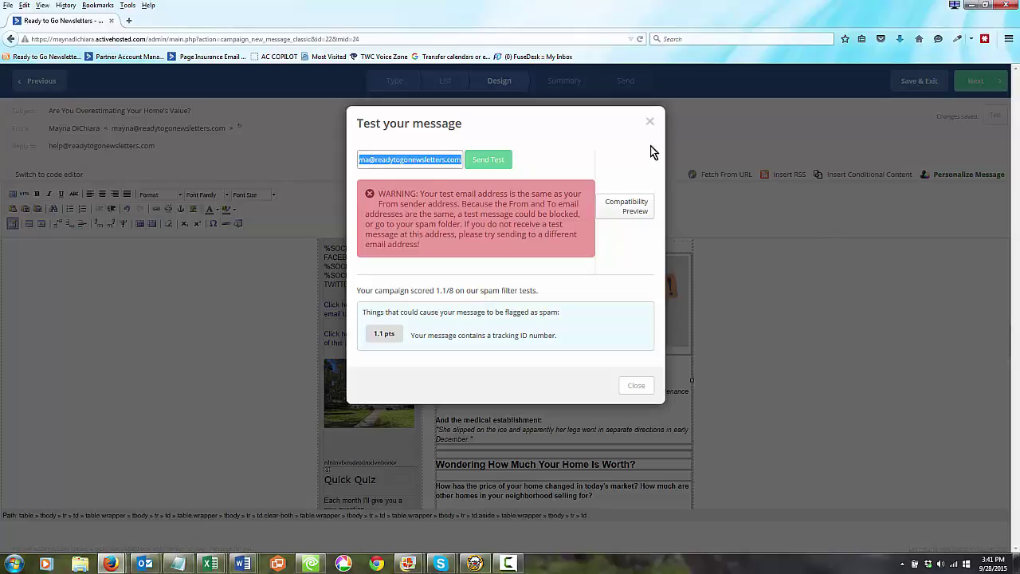
click(636, 386)
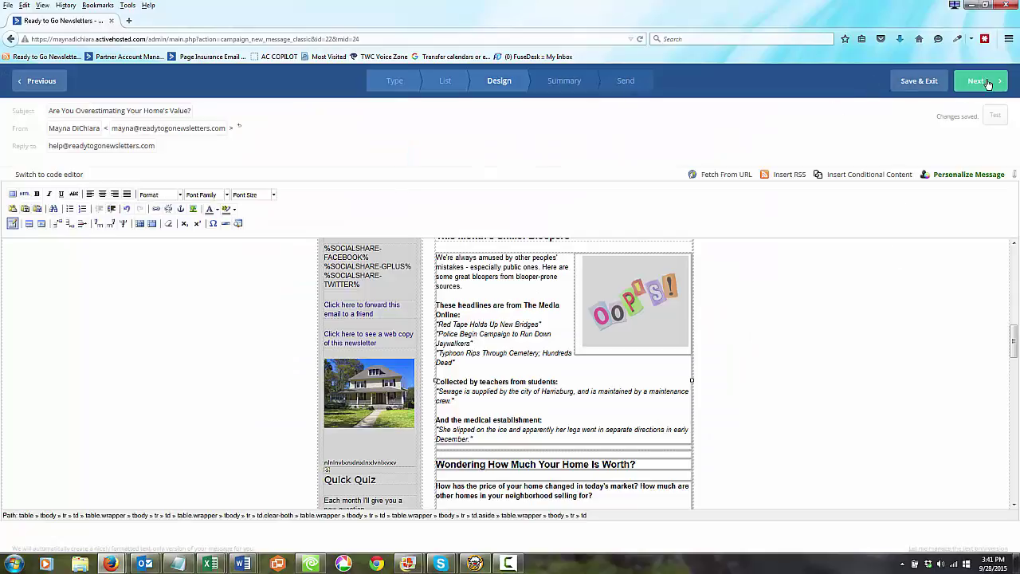
click(986, 84)
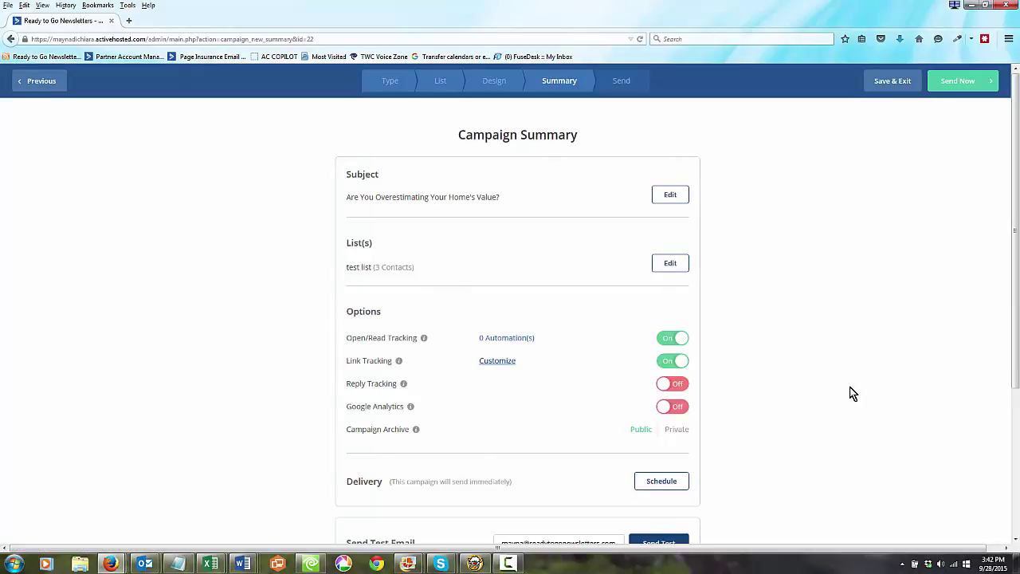
Review the newsletter's Campaign Summary.
scroll(857, 382, down, 3)
scroll(861, 389, up, 3)
scroll(797, 311, down, 2)
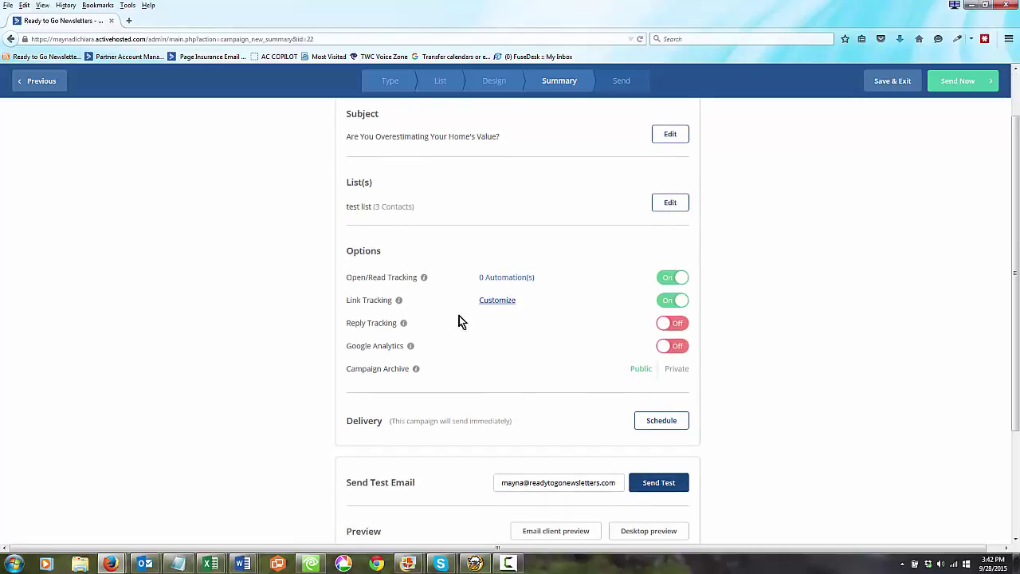
scroll(910, 303, down, 2)
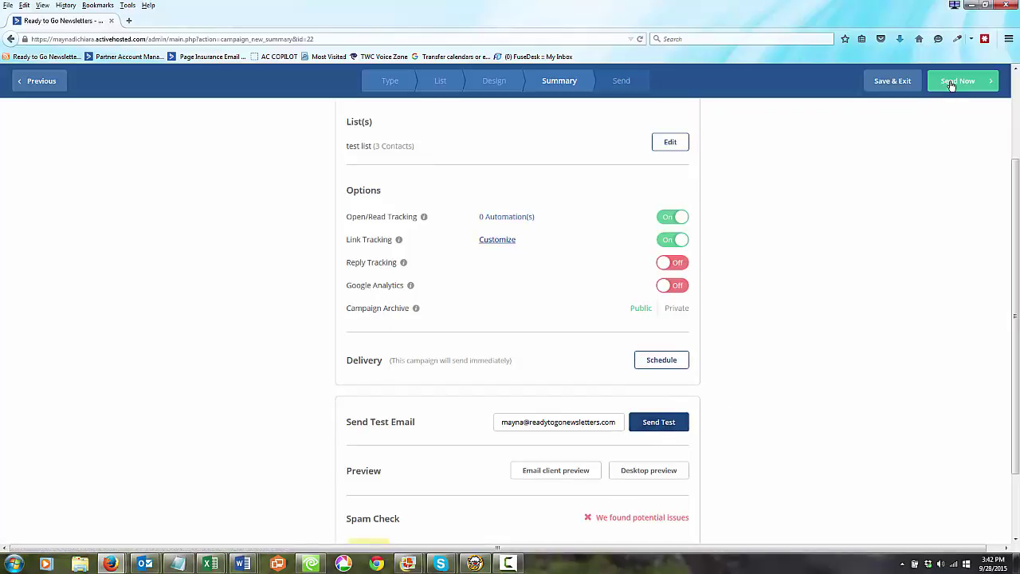
Preview the newsletter full-screen as a desktop email, then save the draft and exit.
click(642, 473)
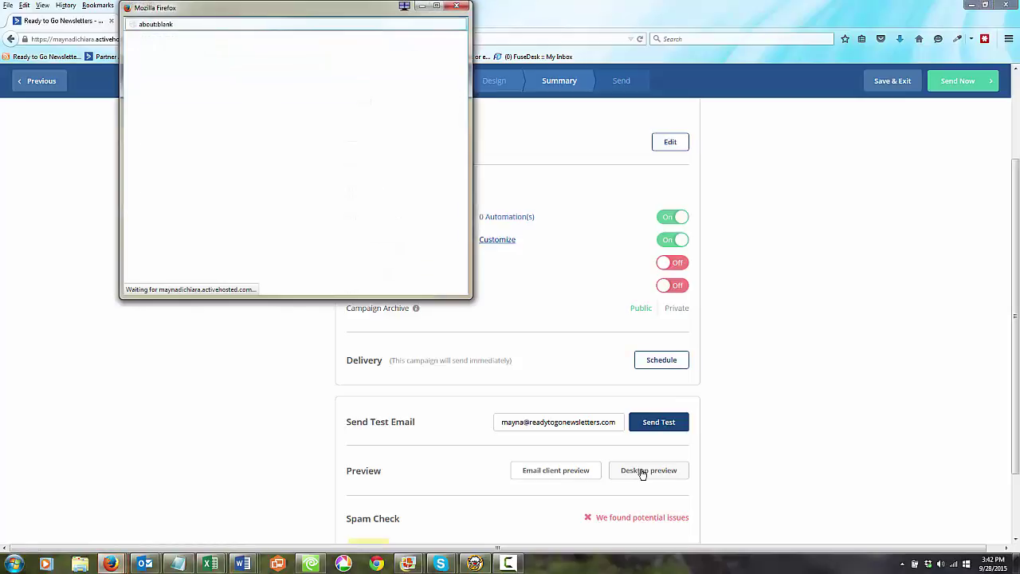
click(438, 7)
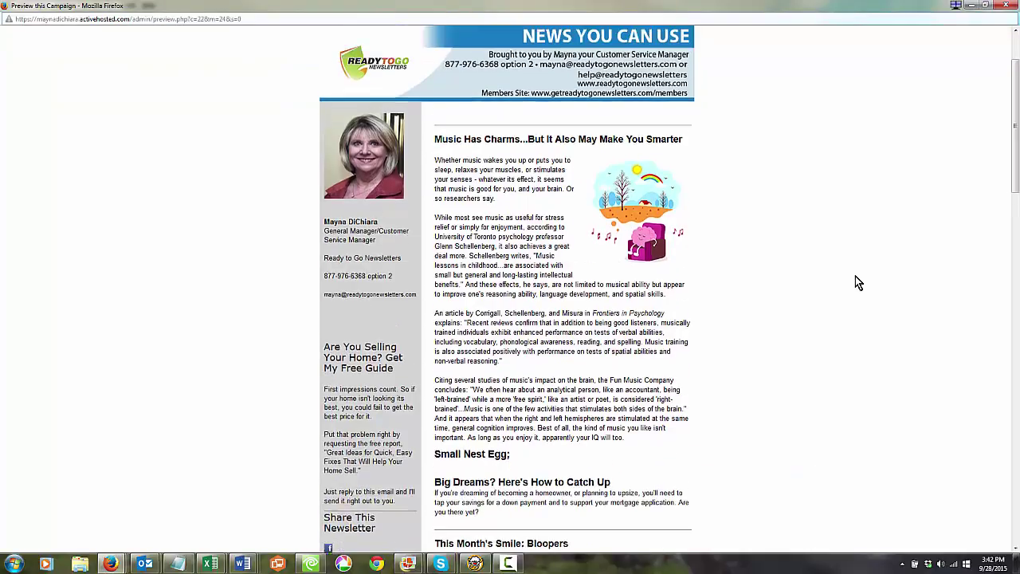
scroll(544, 406, down, 5)
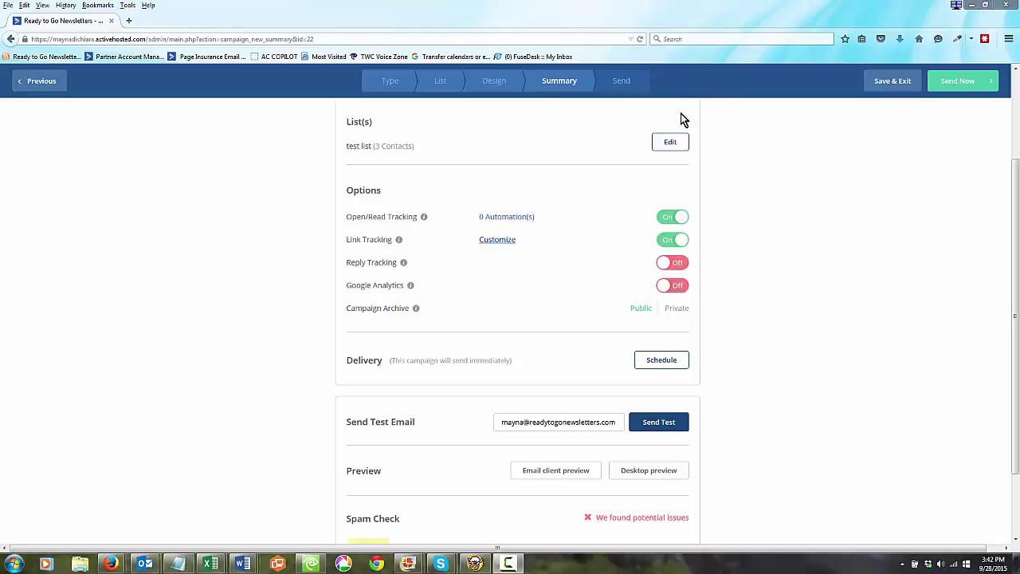
click(892, 85)
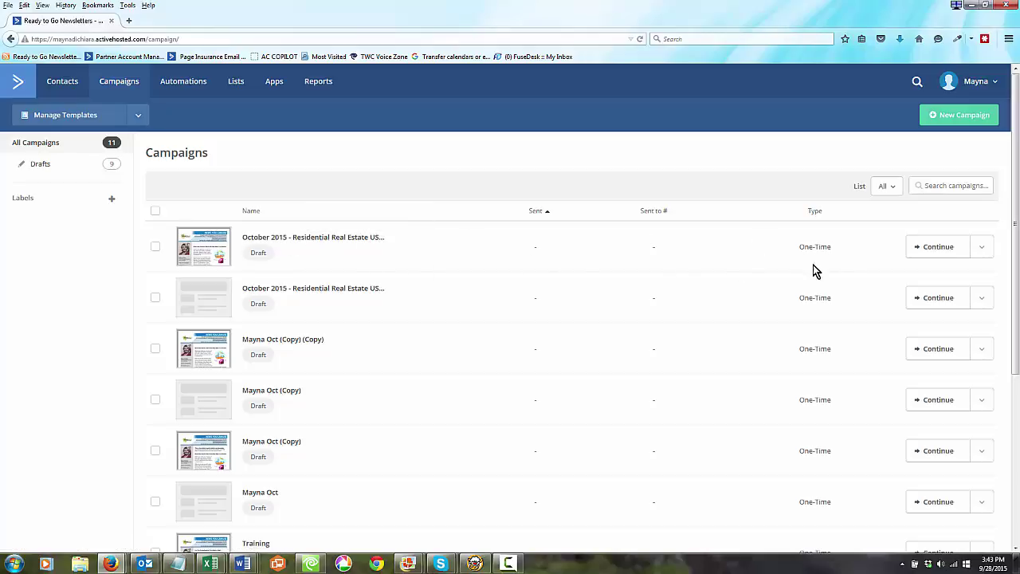
Add the sender's first name to the start of the first draft's campaign name and save.
click(941, 249)
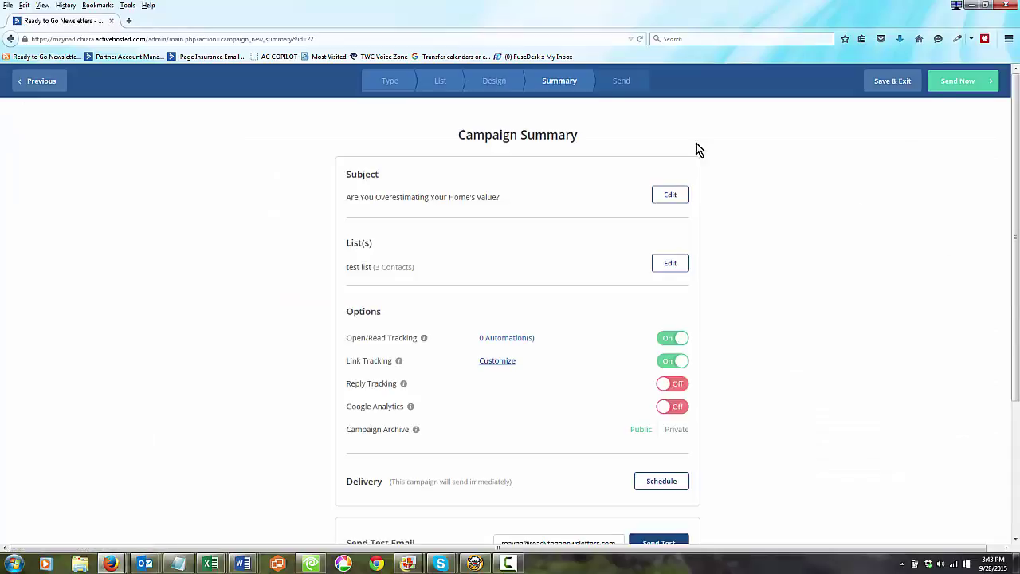
click(389, 82)
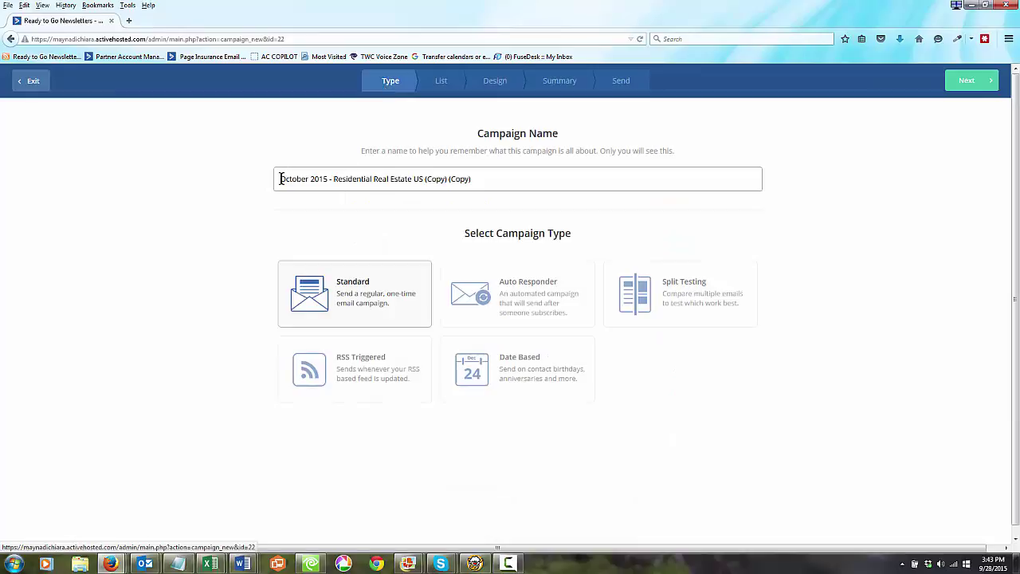
click(281, 179)
text(ma)
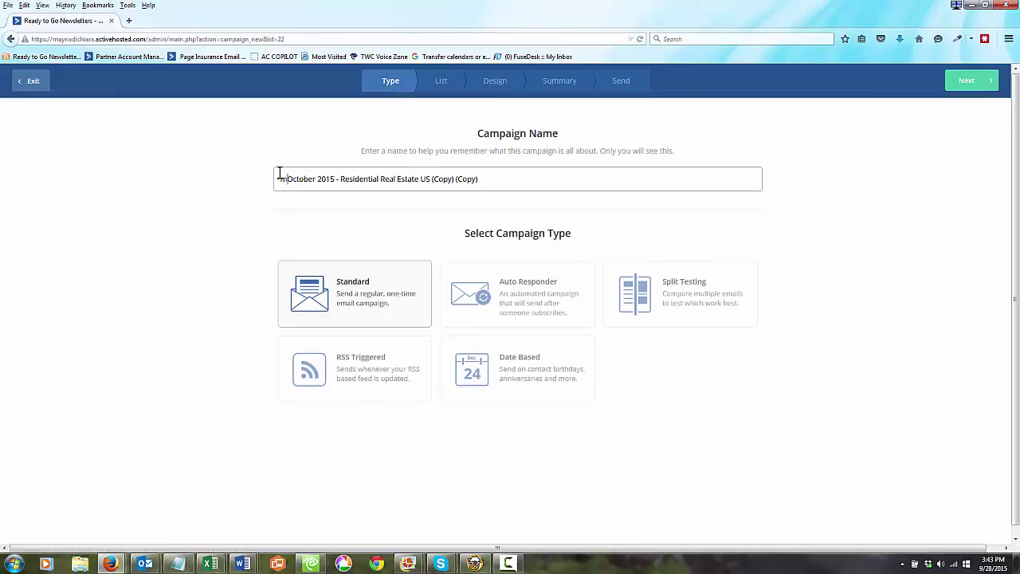
text(yna)
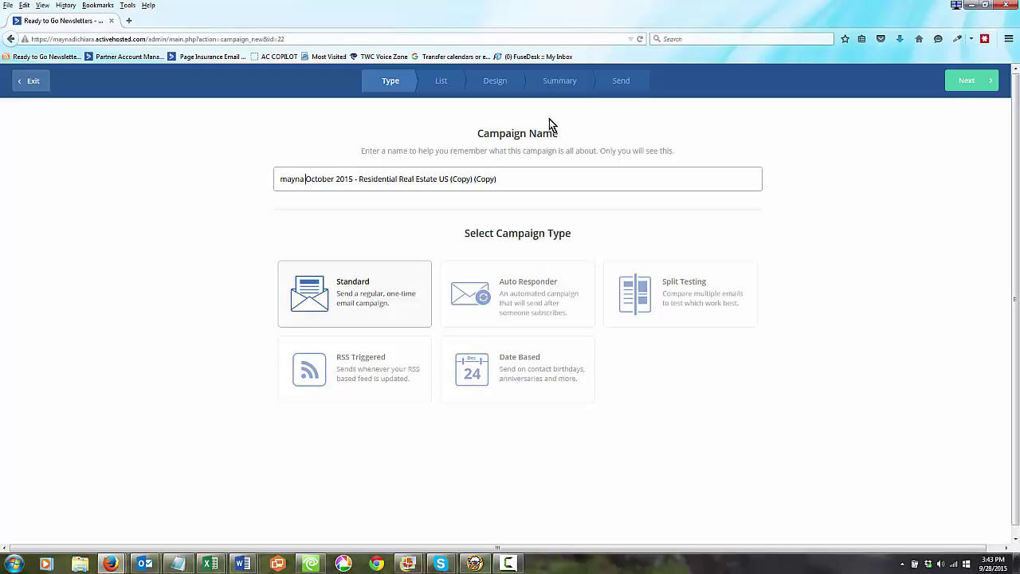
click(967, 83)
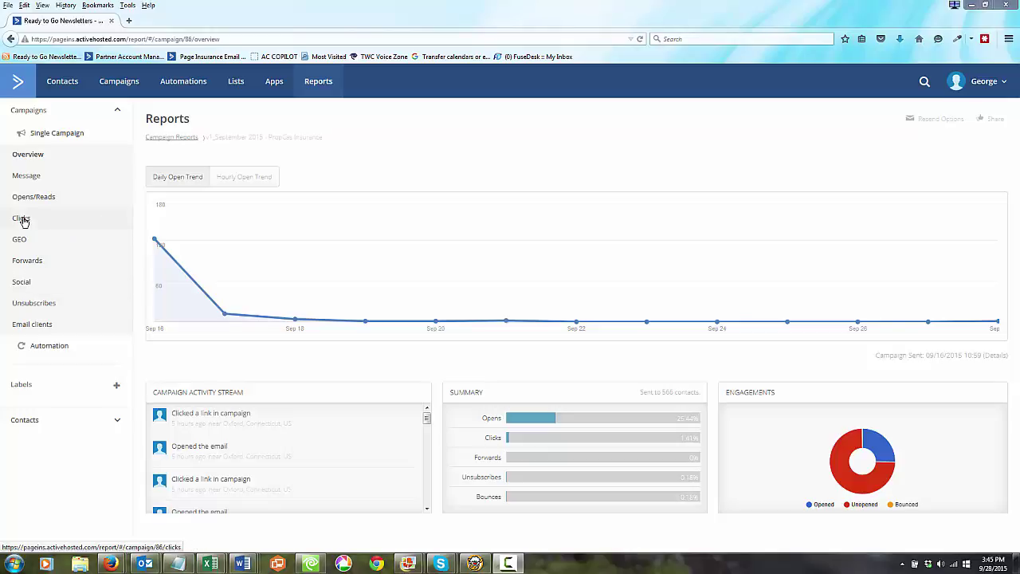
Open the Email clients section of the sent campaign's report.
click(36, 326)
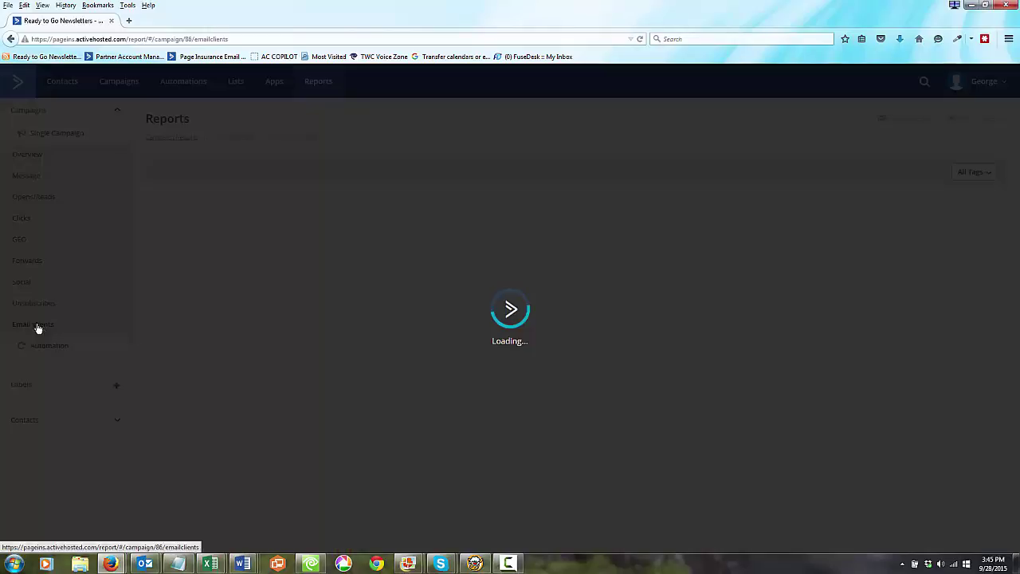